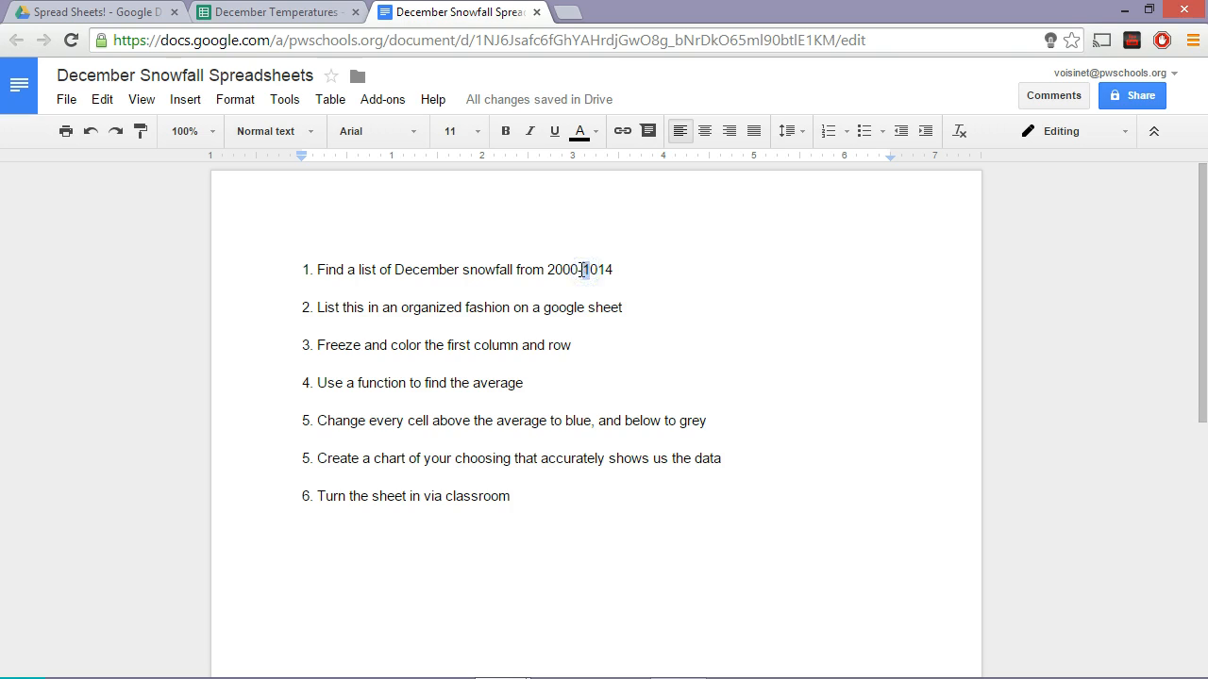
Review the assignment's instructions on listing the data and freezing the first column and row, comparing them with the December Temperatures sheet.
{"action": "left_click_drag", "start_coordinate": [649, 293], "coordinate": [295, 310]}
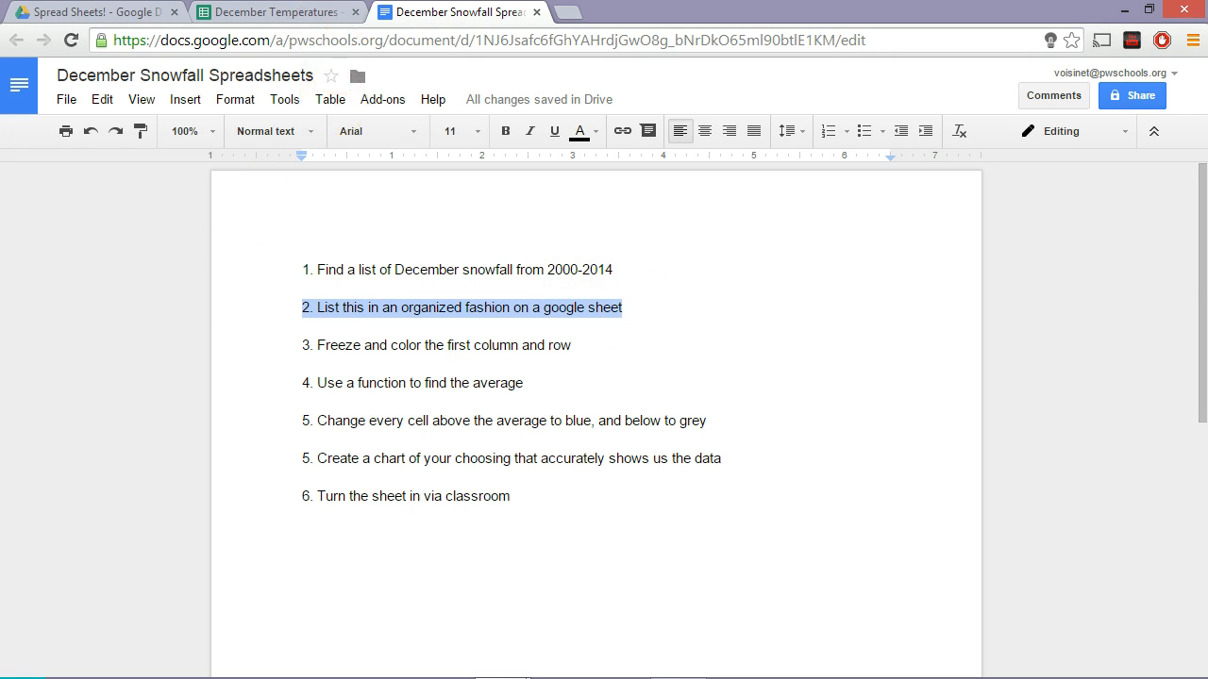
{"action": "left_click", "coordinate": [274, 12]}
{"action": "left_click", "coordinate": [273, 275]}
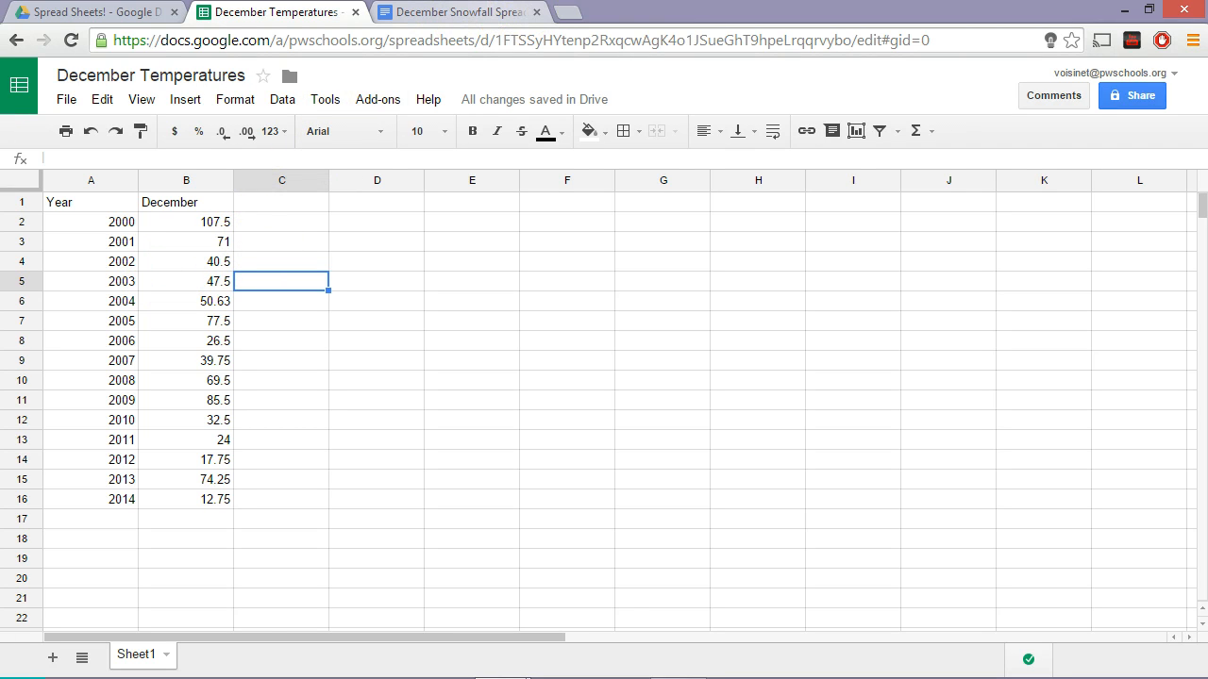
{"action": "left_click", "coordinate": [482, 11]}
{"action": "left_click", "coordinate": [408, 347]}
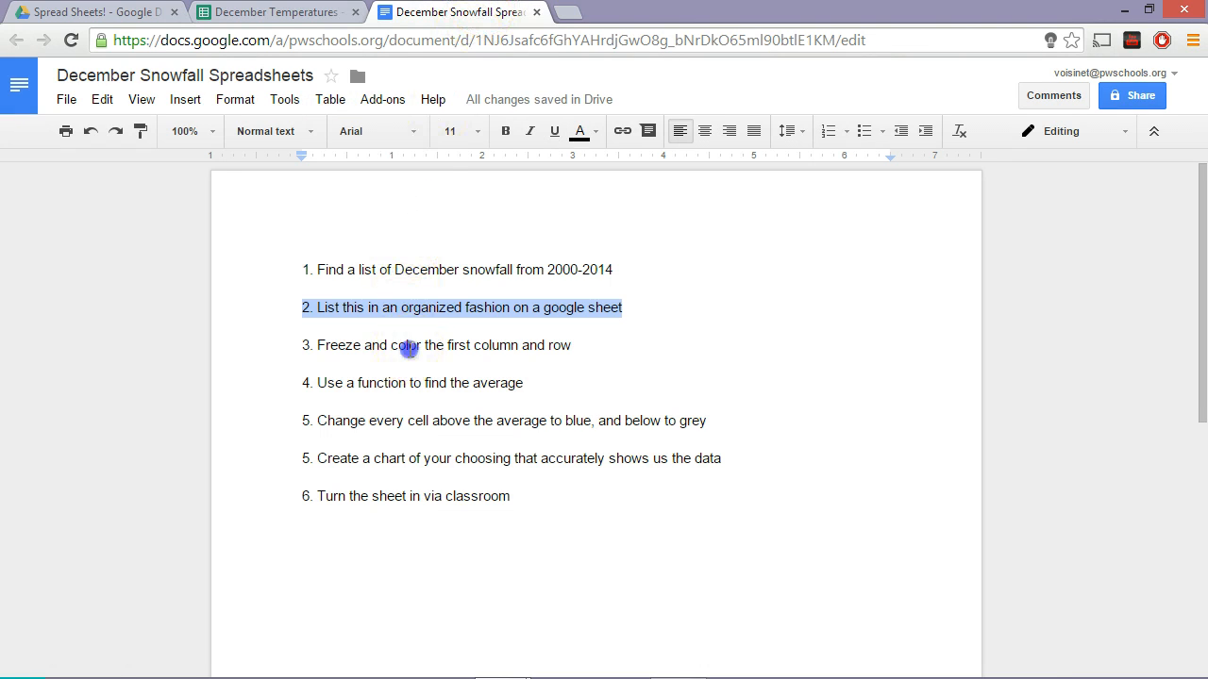
{"action": "triple_click", "coordinate": [408, 347]}
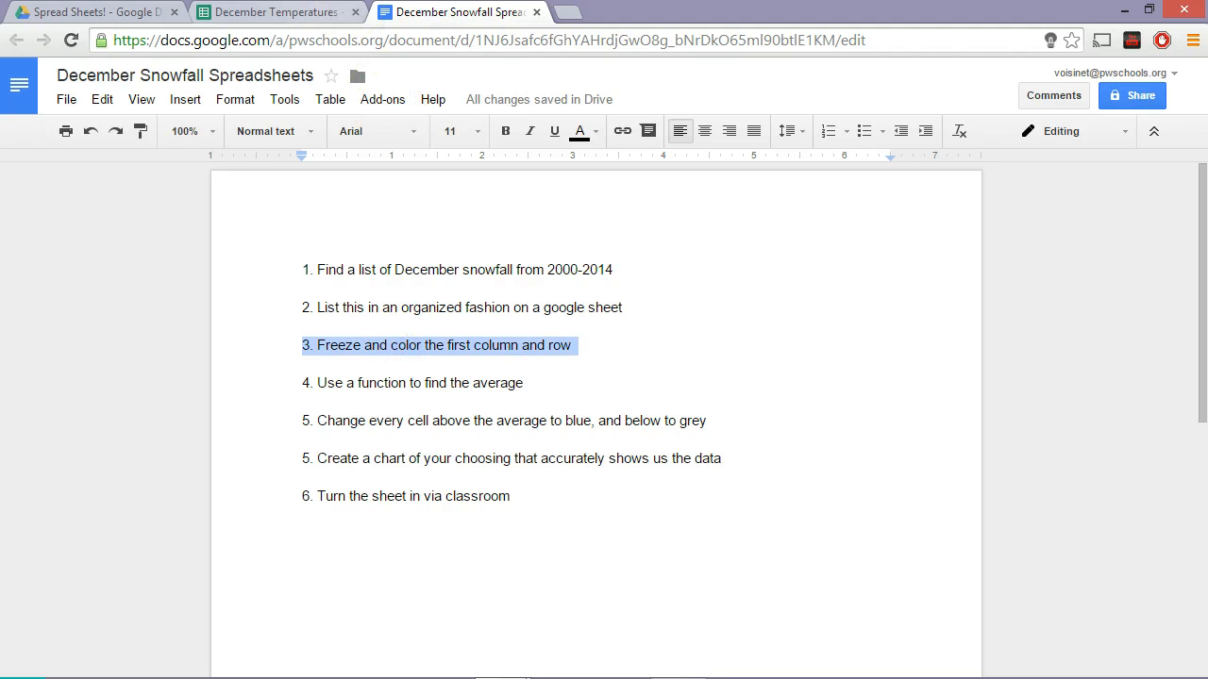
Freeze the first row of the December Temperatures sheet.
{"action": "left_click", "coordinate": [311, 11]}
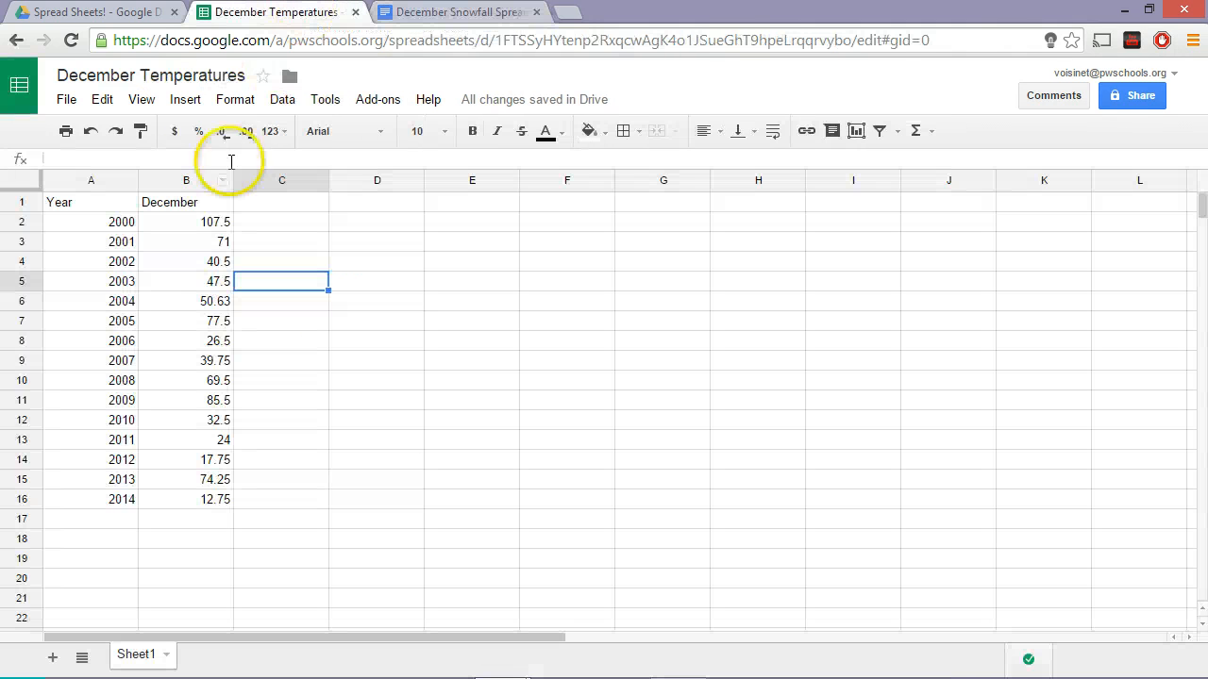
{"action": "left_click_drag", "start_coordinate": [108, 499], "coordinate": [99, 208]}
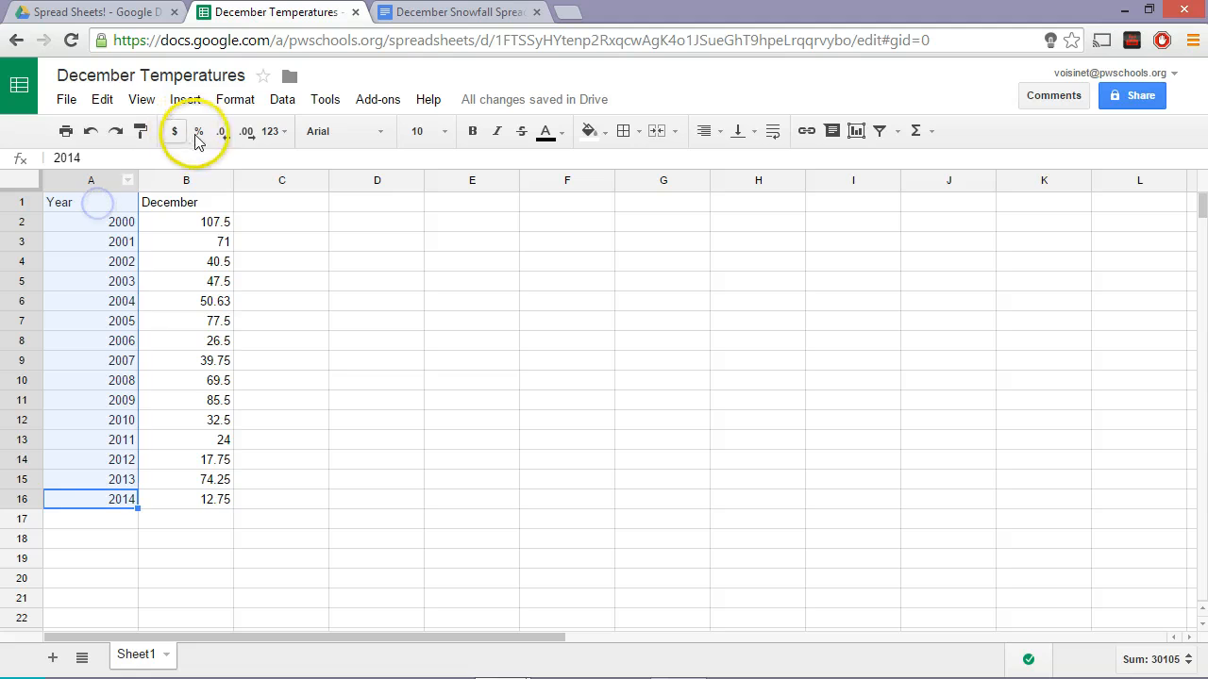
{"action": "left_click", "coordinate": [143, 101]}
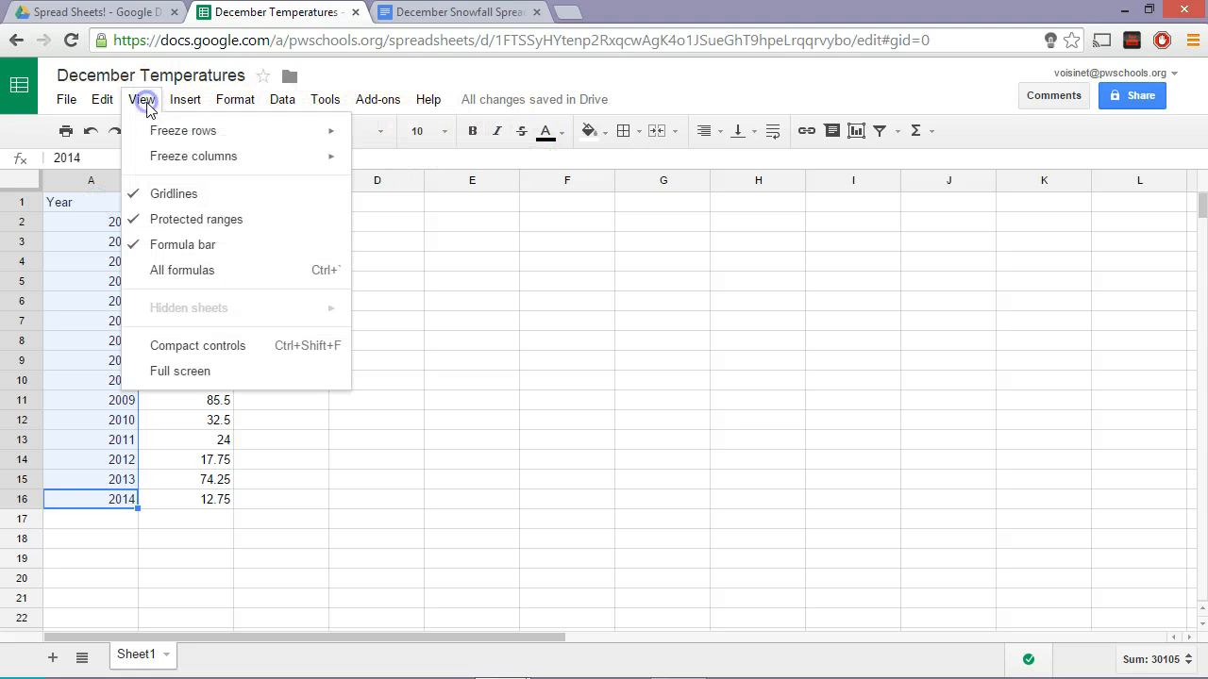
{"action": "mouse_move", "coordinate": [181, 129]}
{"action": "left_click", "coordinate": [387, 170]}
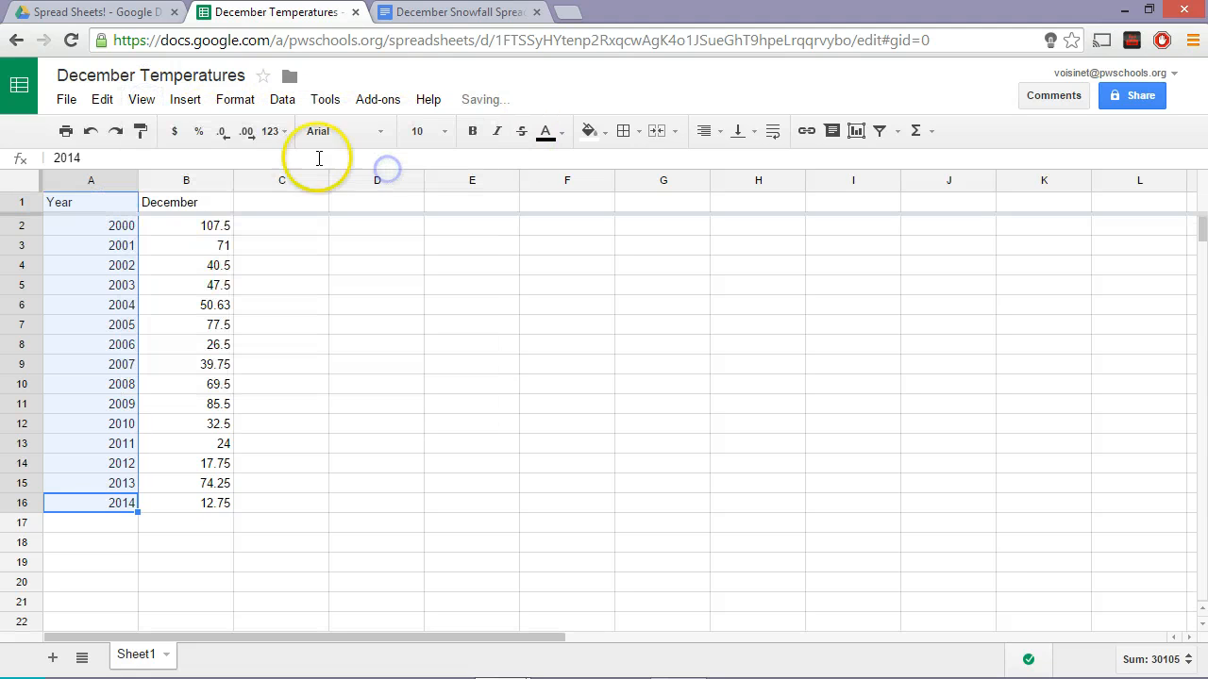
Freeze the first column of the sheet, which holds the years.
{"action": "left_click", "coordinate": [102, 99]}
{"action": "left_click", "coordinate": [142, 99]}
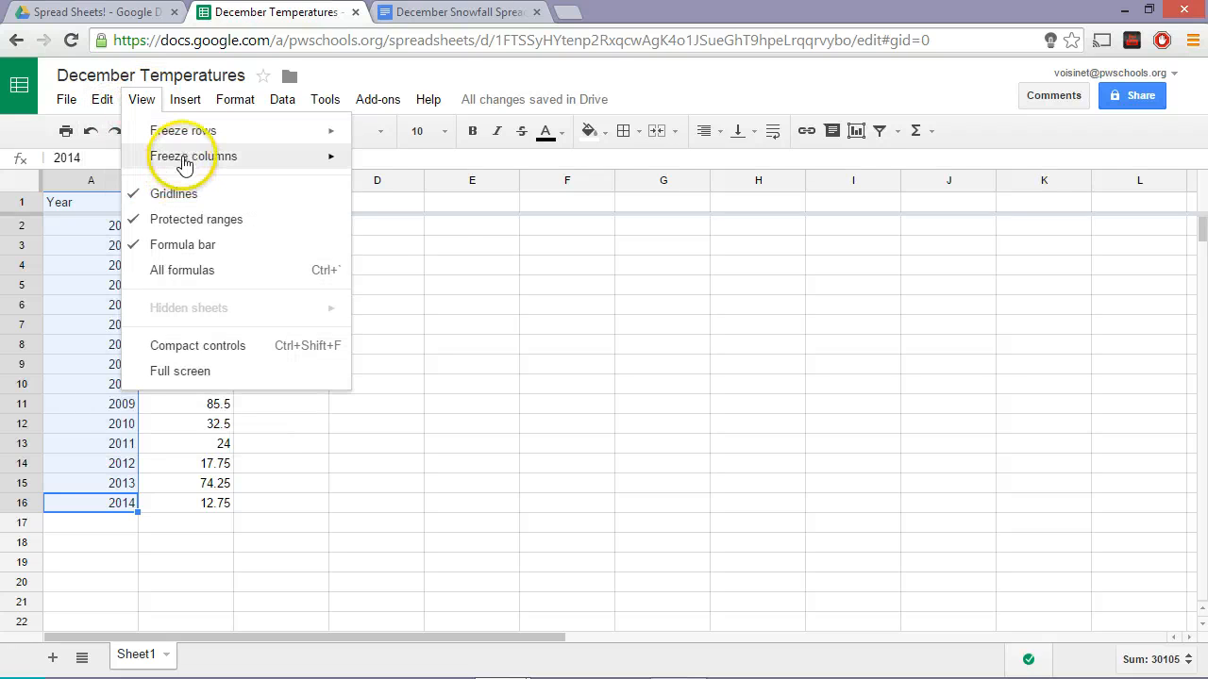
{"action": "mouse_move", "coordinate": [179, 156]}
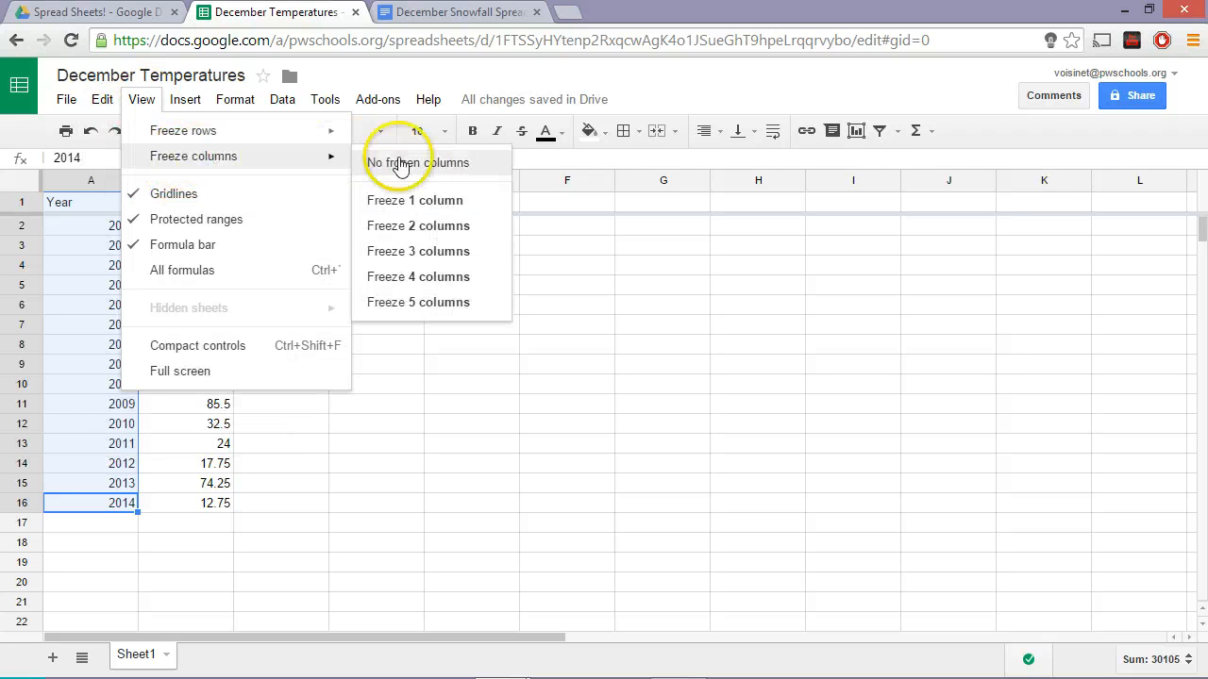
{"action": "left_click", "coordinate": [424, 202]}
{"action": "left_click", "coordinate": [315, 345]}
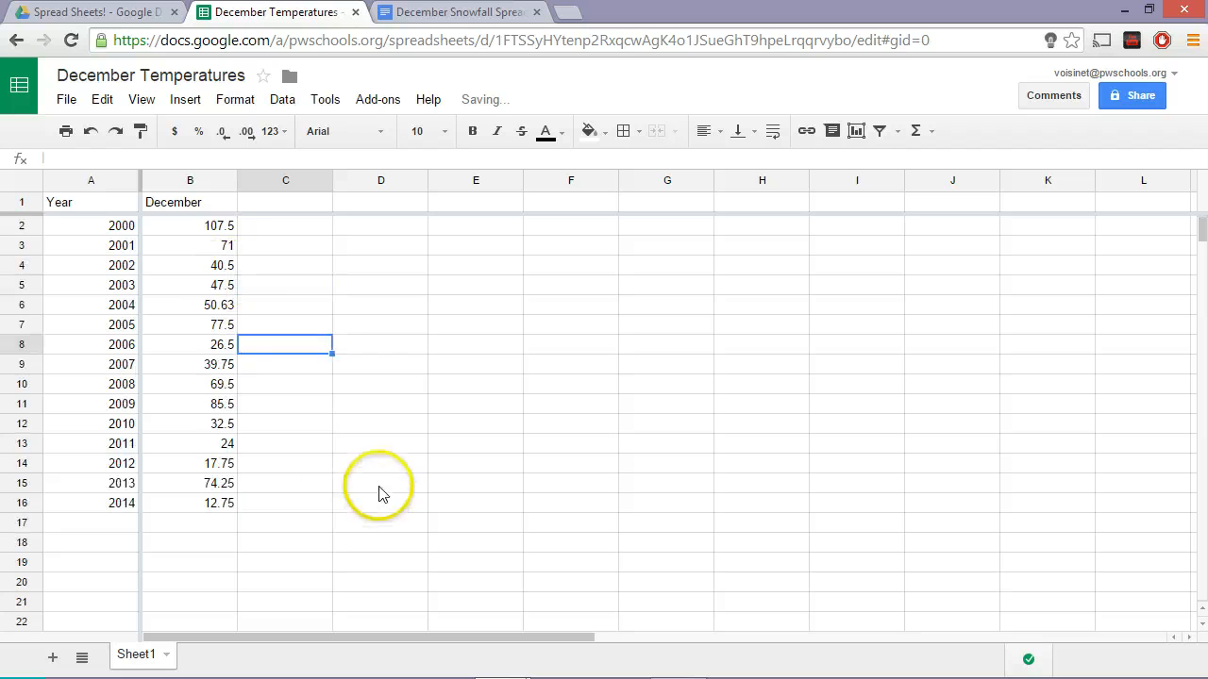
{"action": "scroll", "coordinate": [302, 425], "scroll_direction": "down", "scroll_amount": 3}
{"action": "scroll", "coordinate": [198, 283], "scroll_direction": "up", "scroll_amount": 2}
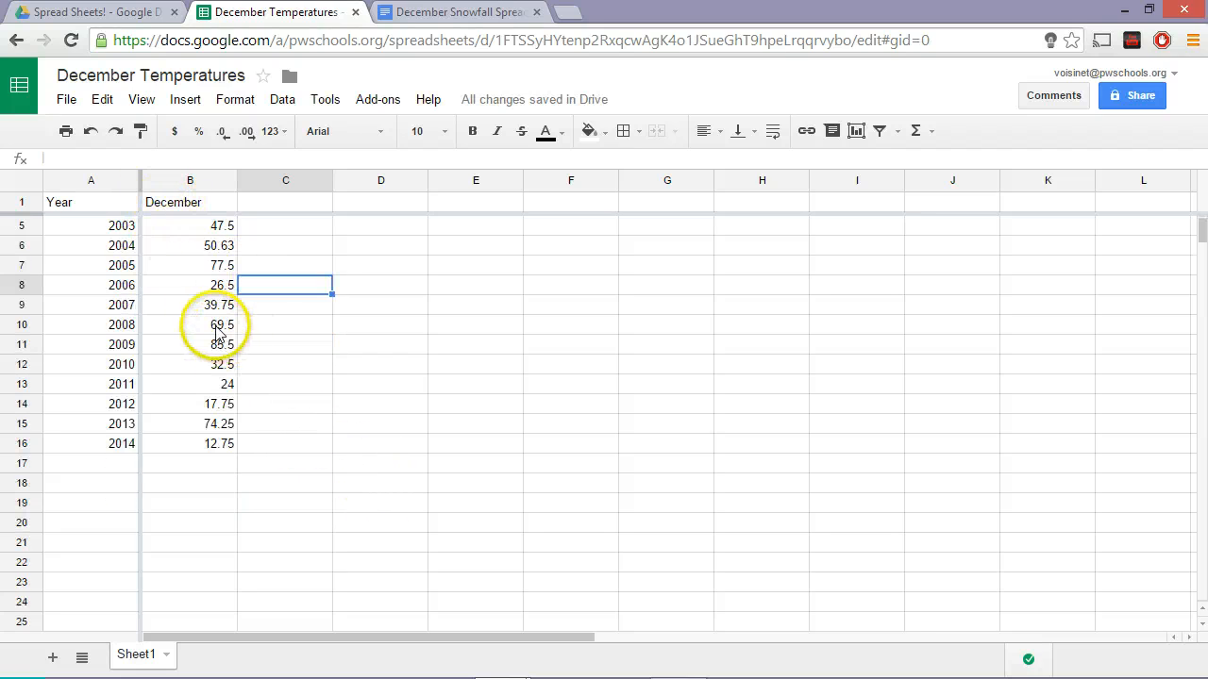
{"action": "scroll", "coordinate": [217, 332], "scroll_direction": "up", "scroll_amount": 1}
Fill the Year column cells A1:A16 with light red.
{"action": "mouse_move", "coordinate": [107, 505]}
{"action": "left_mouse_down"}
{"action": "mouse_move", "coordinate": [95, 369]}
{"action": "mouse_move", "coordinate": [102, 204]}
{"action": "left_mouse_up"}
{"action": "left_click", "coordinate": [589, 131]}
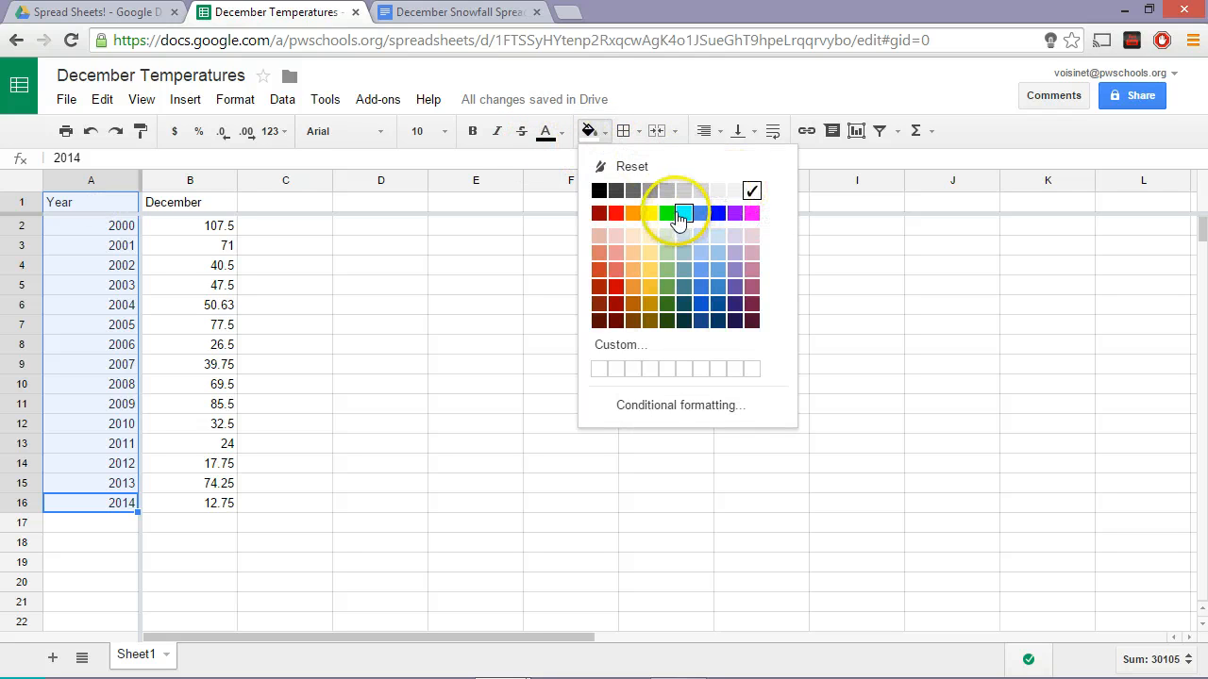
{"action": "left_click", "coordinate": [615, 235]}
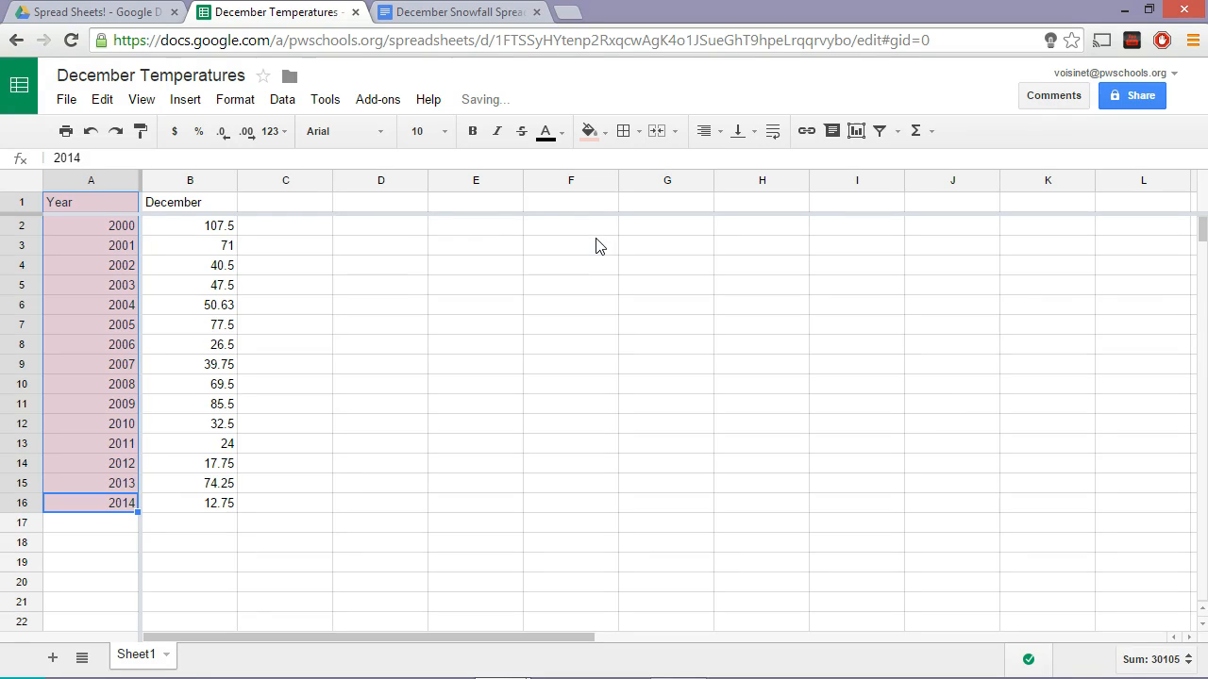
Fill the header row cells A1:C1 with the same light red as the Year column.
{"action": "left_click_drag", "start_coordinate": [127, 201], "coordinate": [248, 201]}
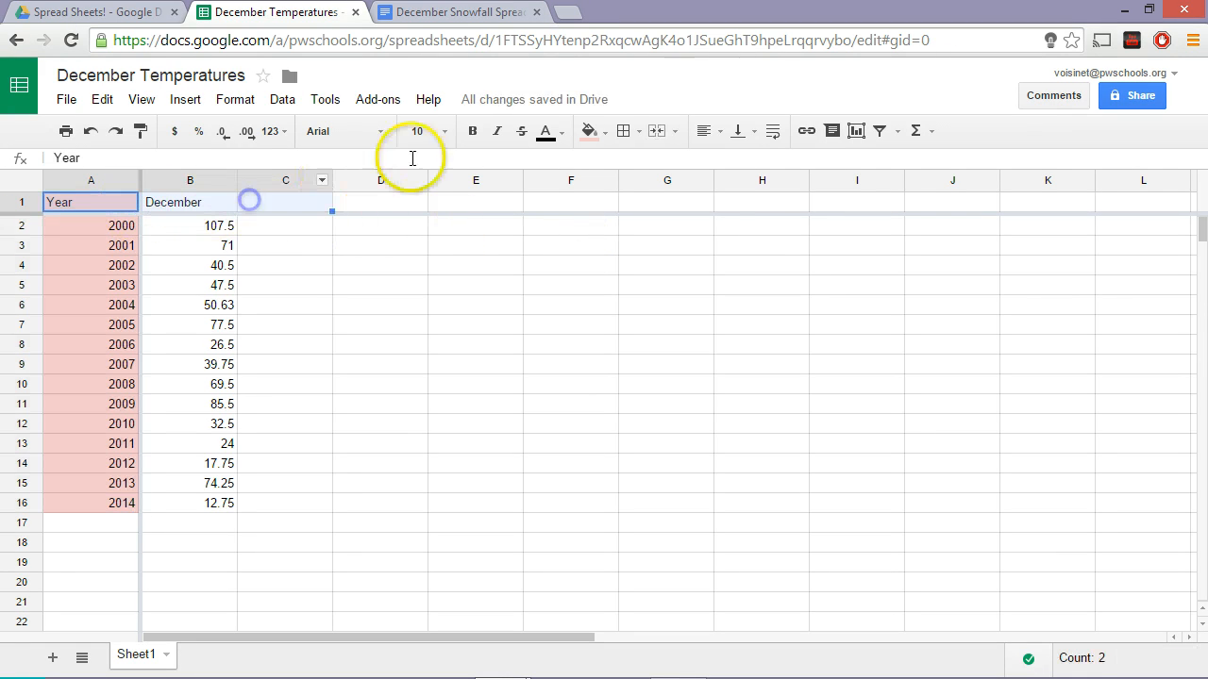
{"action": "left_click", "coordinate": [606, 137]}
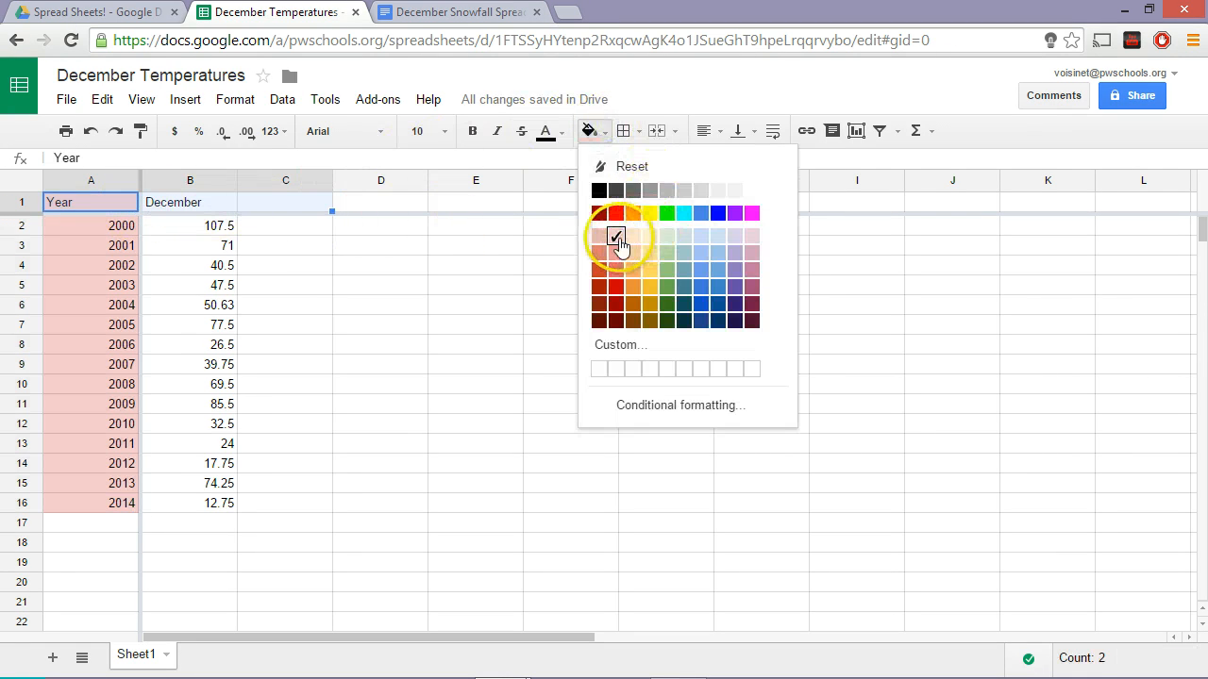
{"action": "left_click", "coordinate": [615, 237]}
{"action": "left_click", "coordinate": [346, 313]}
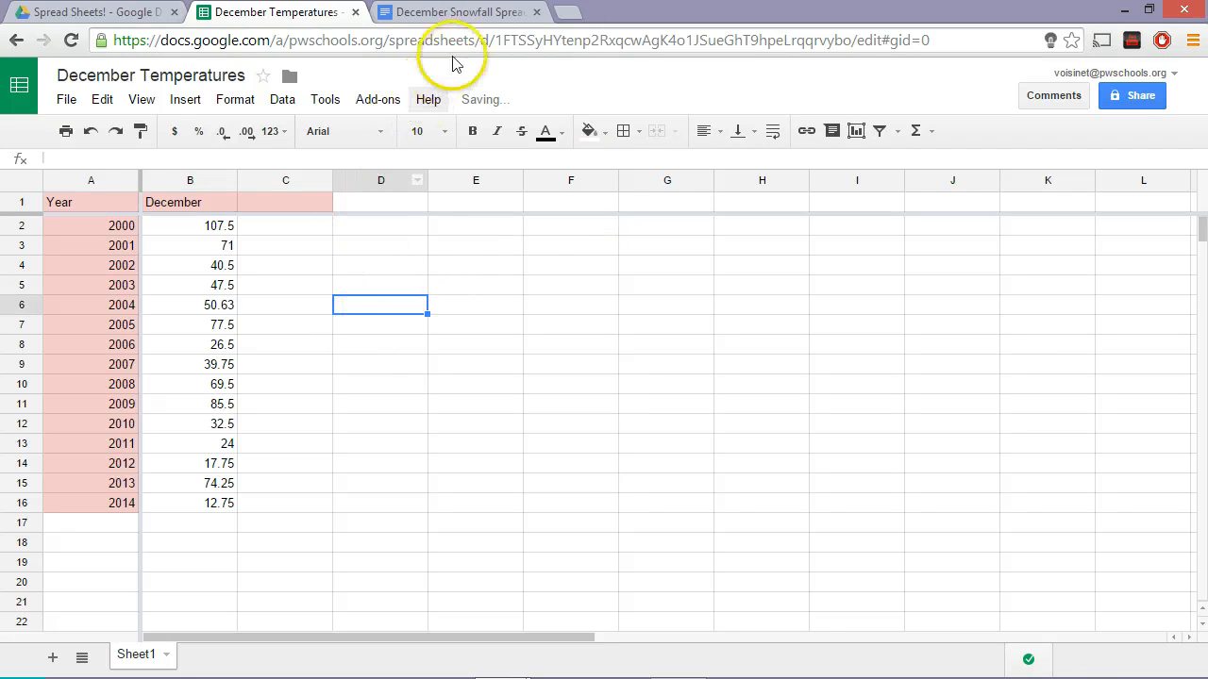
Check the assignment's fourth instruction and label cell A17 of the December Temperatures sheet "Average".
{"action": "left_click", "coordinate": [467, 12]}
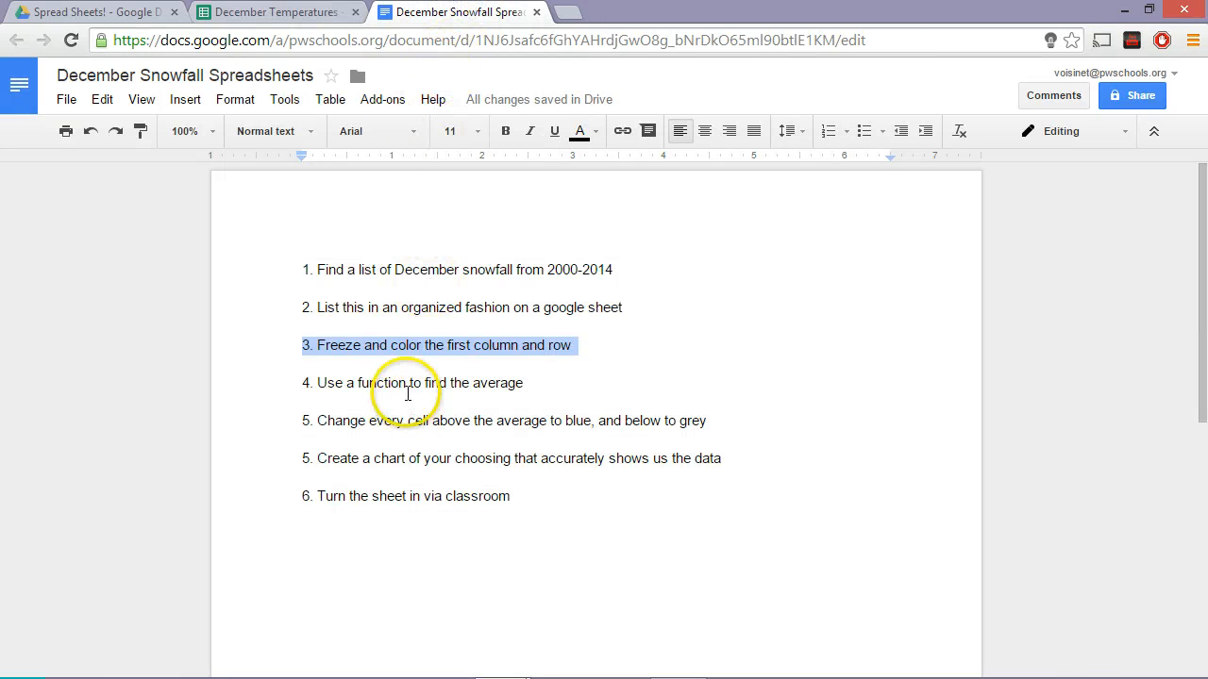
{"action": "triple_click", "coordinate": [409, 382]}
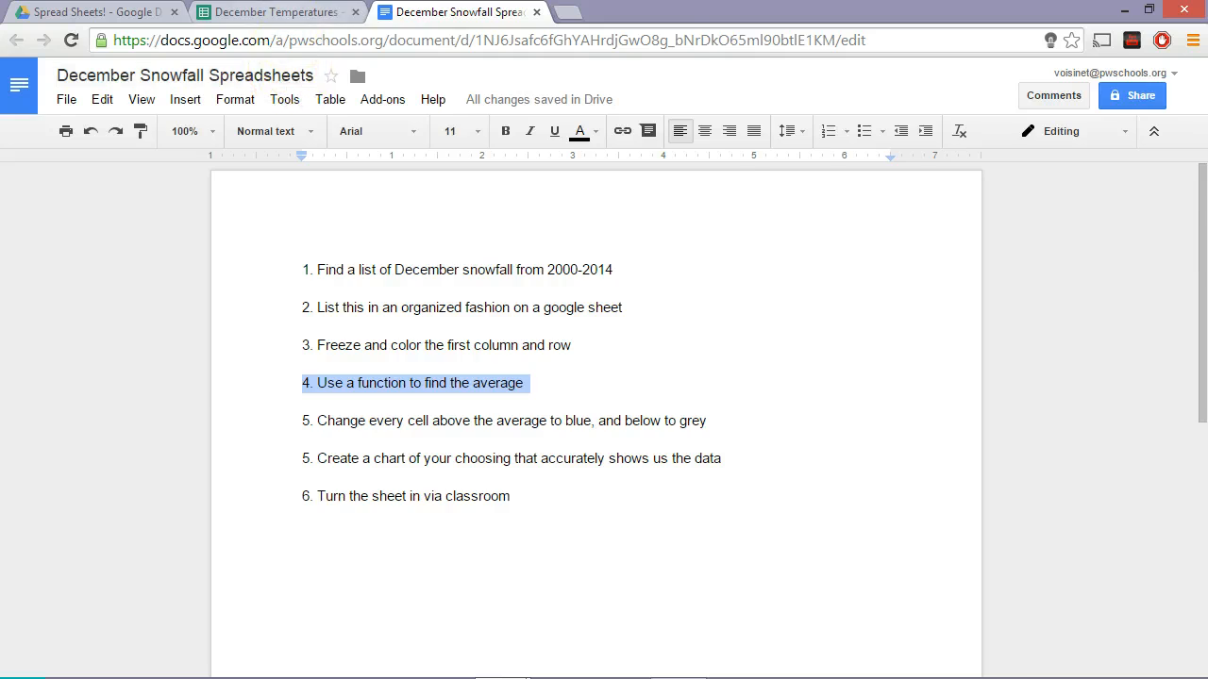
{"action": "left_click", "coordinate": [274, 11]}
{"action": "left_click", "coordinate": [121, 532]}
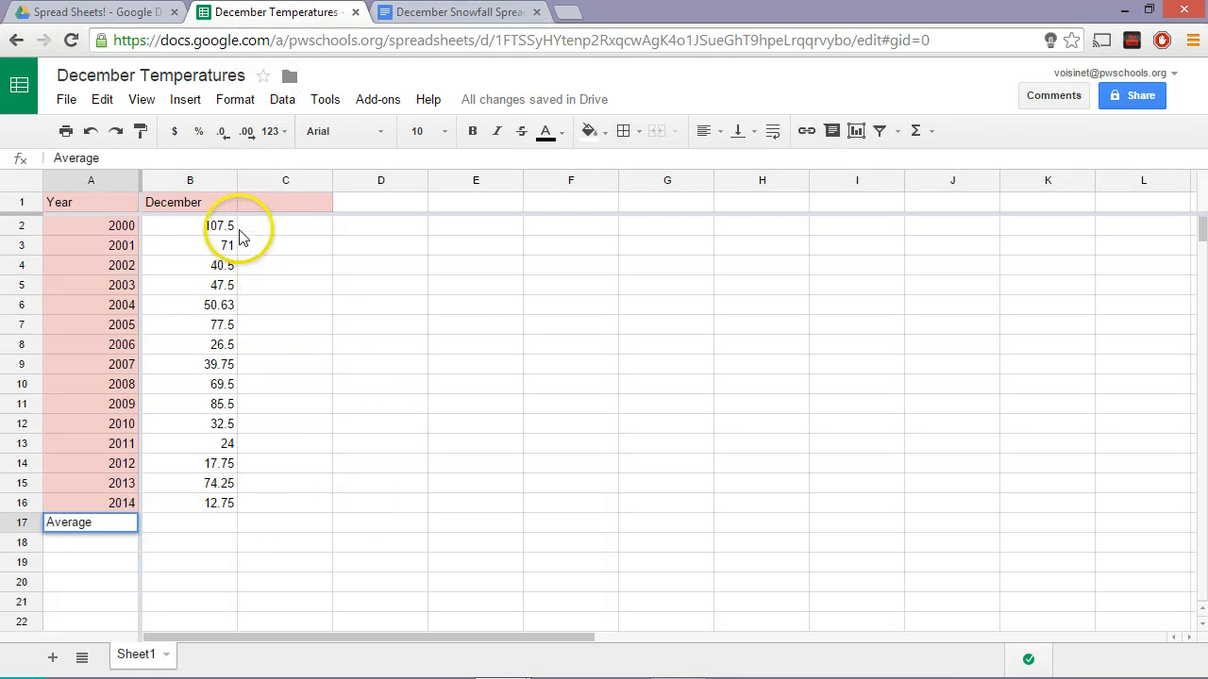
{"action": "left_click", "coordinate": [274, 283]}
Calculate the average of the December values B2:B16 in cell B17 with the AVERAGE function.
{"action": "left_click", "coordinate": [204, 234]}
{"action": "left_click_drag", "start_coordinate": [204, 234], "coordinate": [214, 510]}
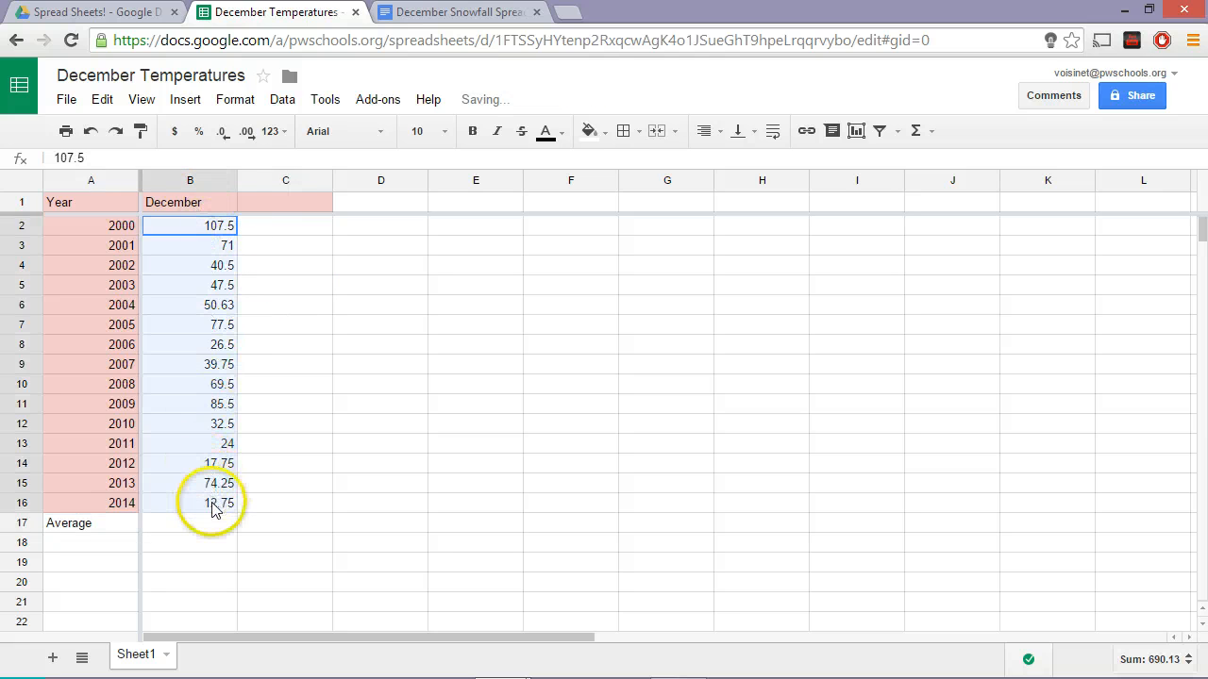
{"action": "left_click", "coordinate": [898, 131]}
{"action": "left_click", "coordinate": [924, 135]}
{"action": "left_click", "coordinate": [950, 193]}
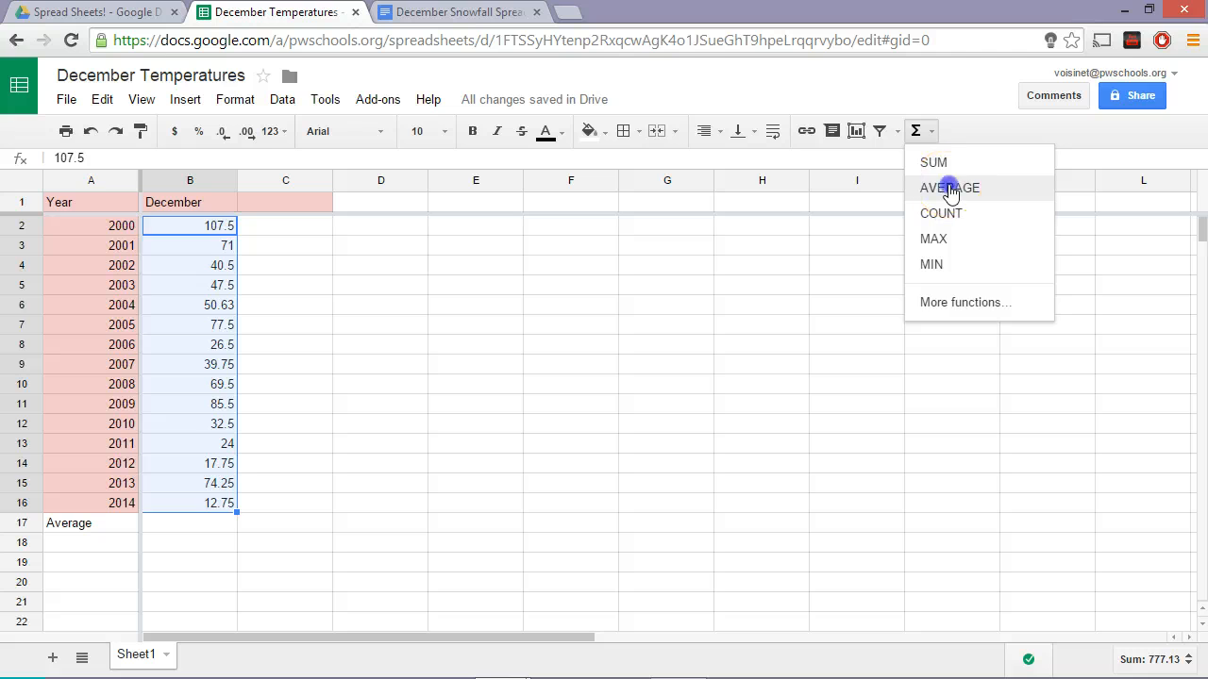
{"action": "left_click", "coordinate": [463, 406]}
{"action": "left_click", "coordinate": [202, 523]}
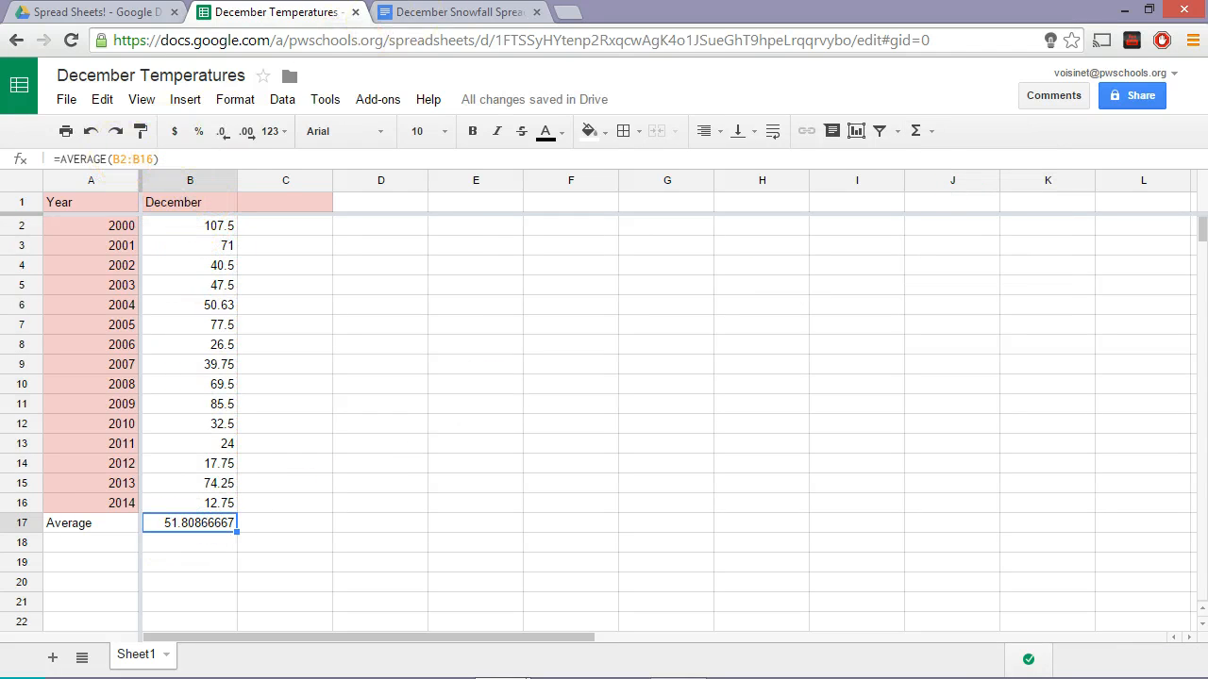
Read the assignment's instruction on coloring cells above and below the average, and return to the December Temperatures sheet.
{"action": "left_click", "coordinate": [443, 11]}
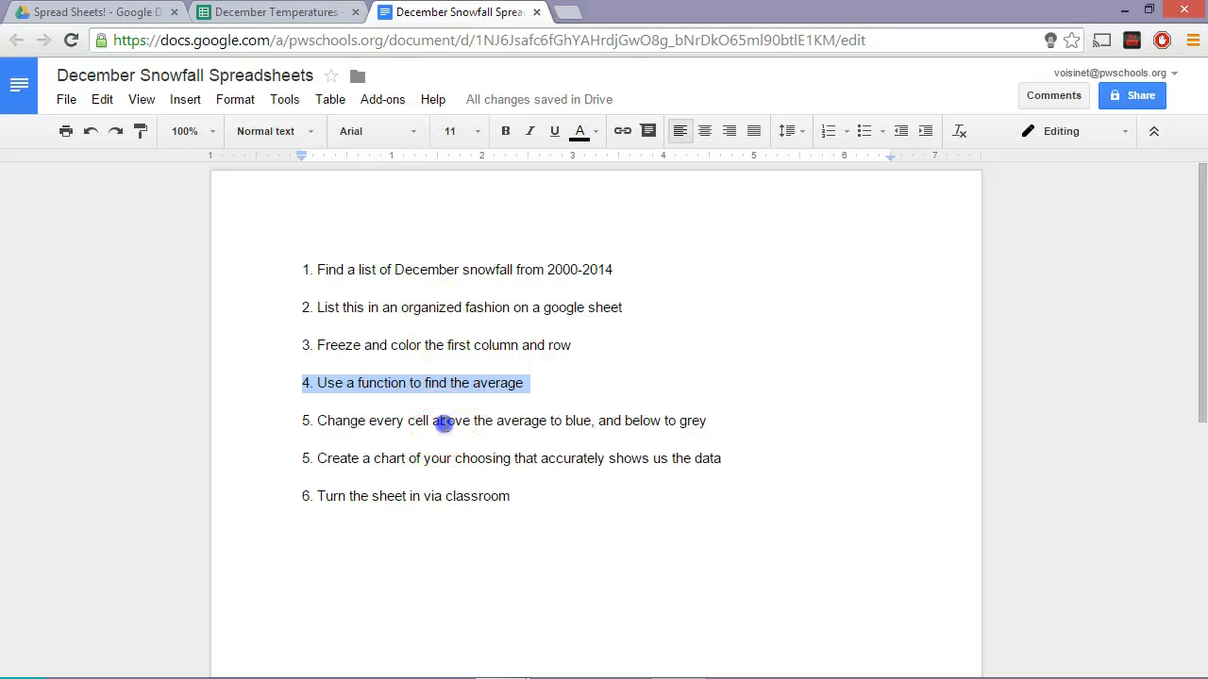
{"action": "double_click", "coordinate": [446, 425]}
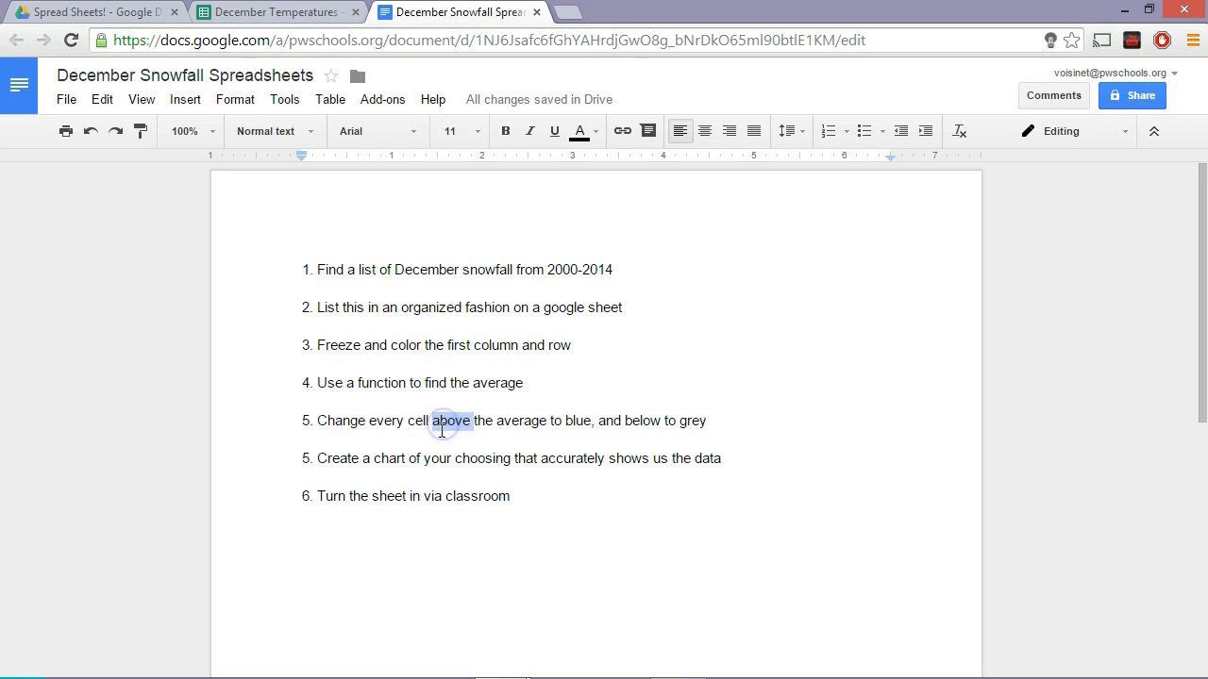
{"action": "left_click", "coordinate": [269, 12]}
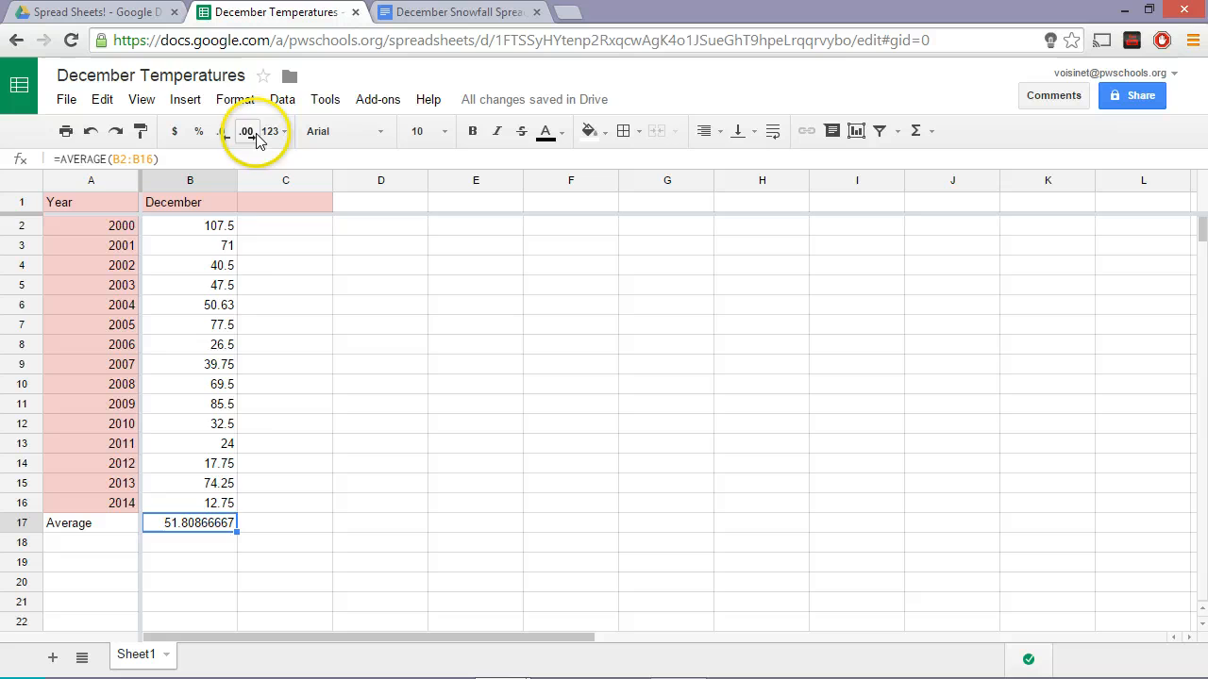
{"action": "left_click", "coordinate": [268, 486]}
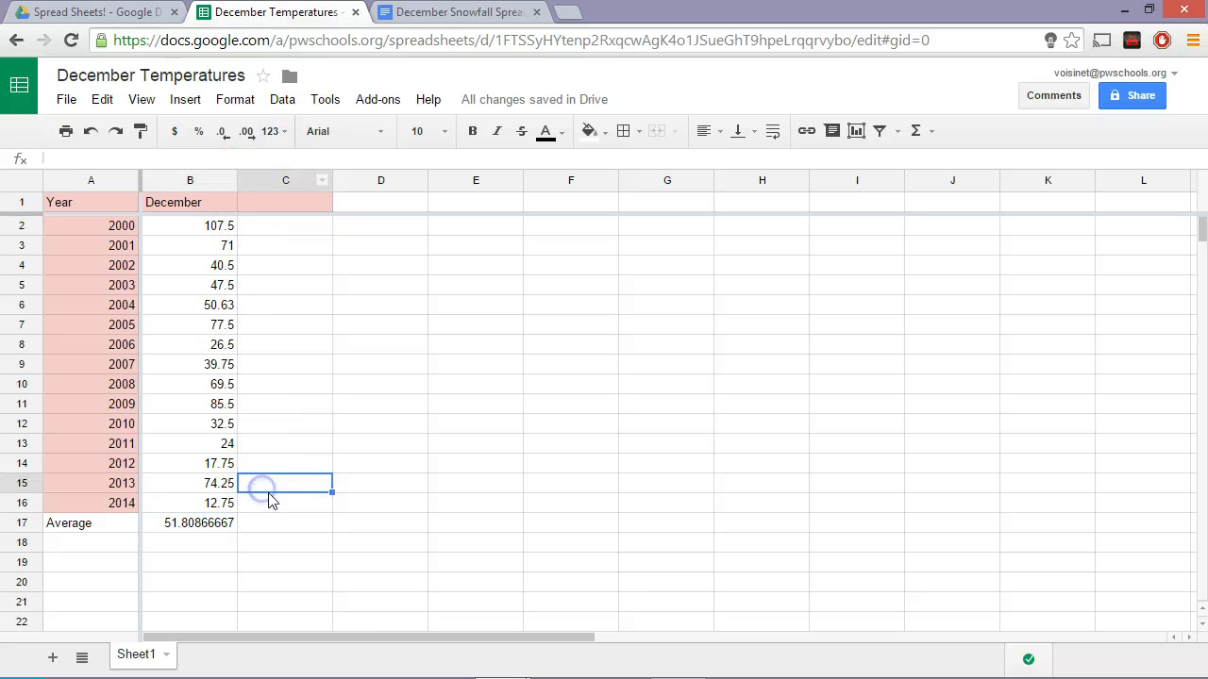
Format the average in cell B17 as a Number with two decimal places.
{"action": "left_click", "coordinate": [200, 529]}
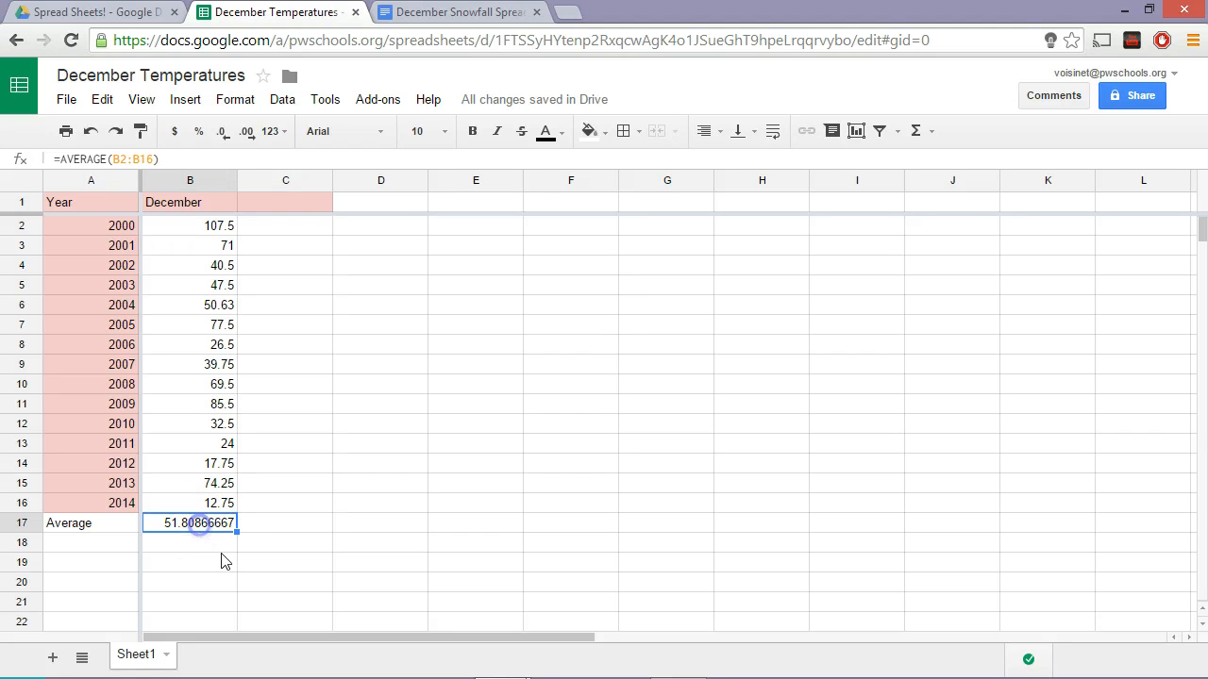
{"action": "left_click", "coordinate": [233, 99]}
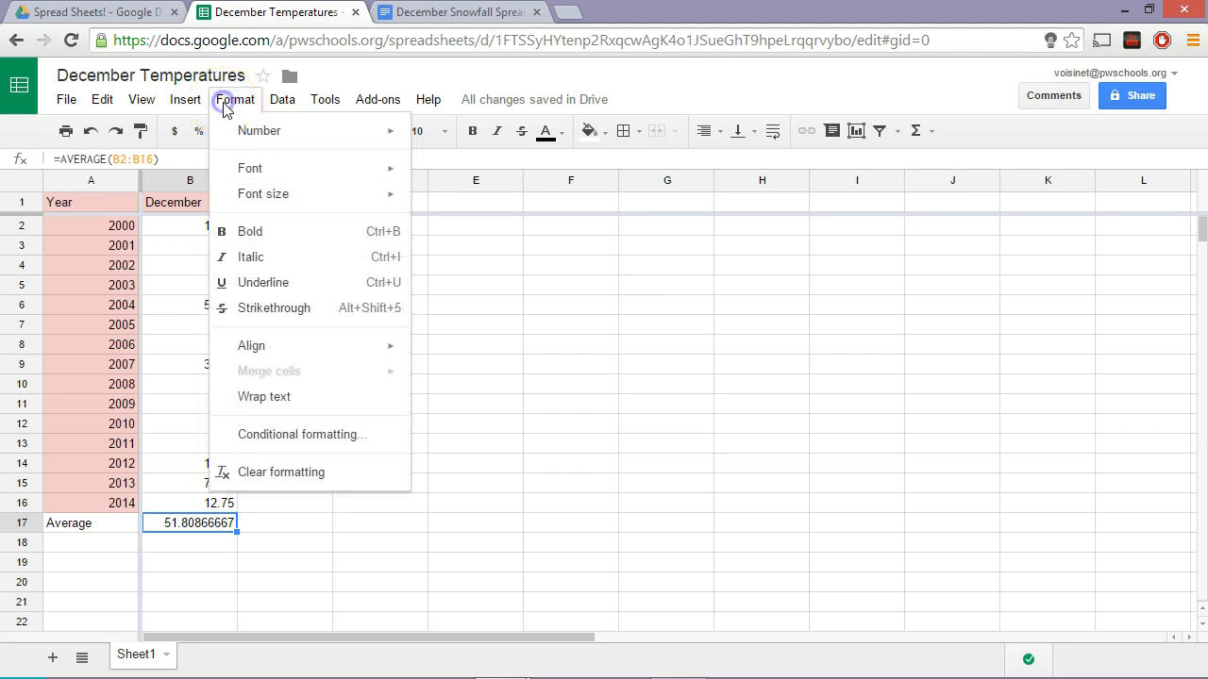
{"action": "mouse_move", "coordinate": [264, 139]}
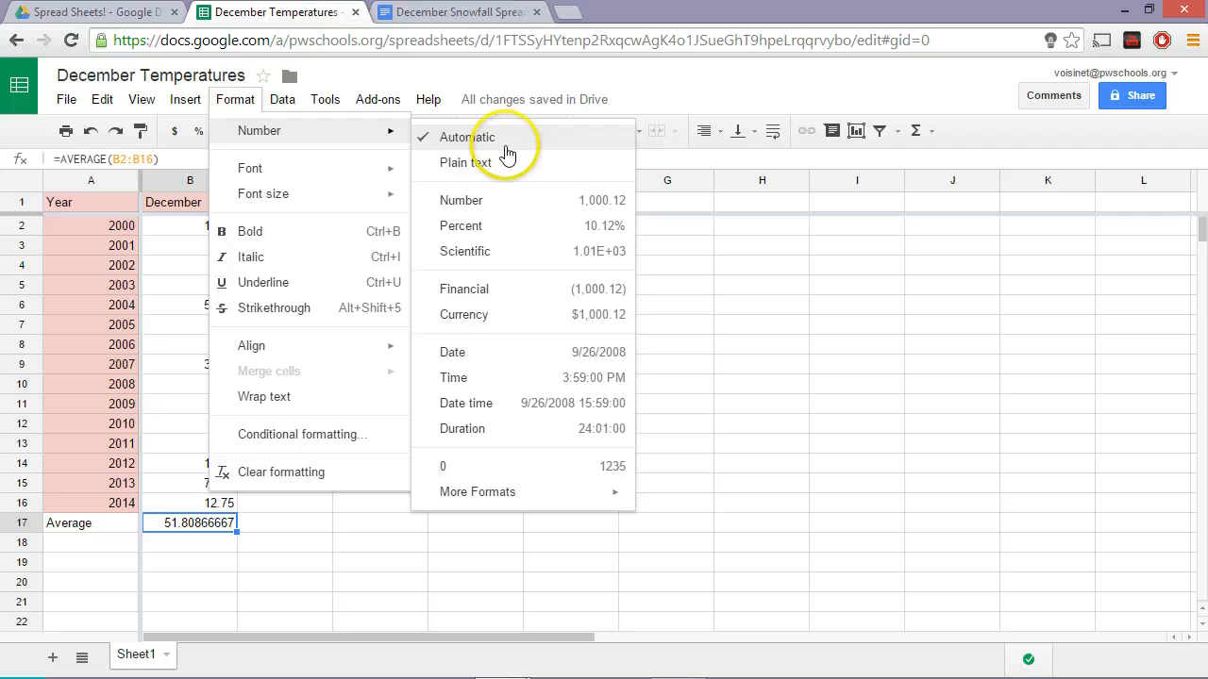
{"action": "left_click", "coordinate": [500, 201]}
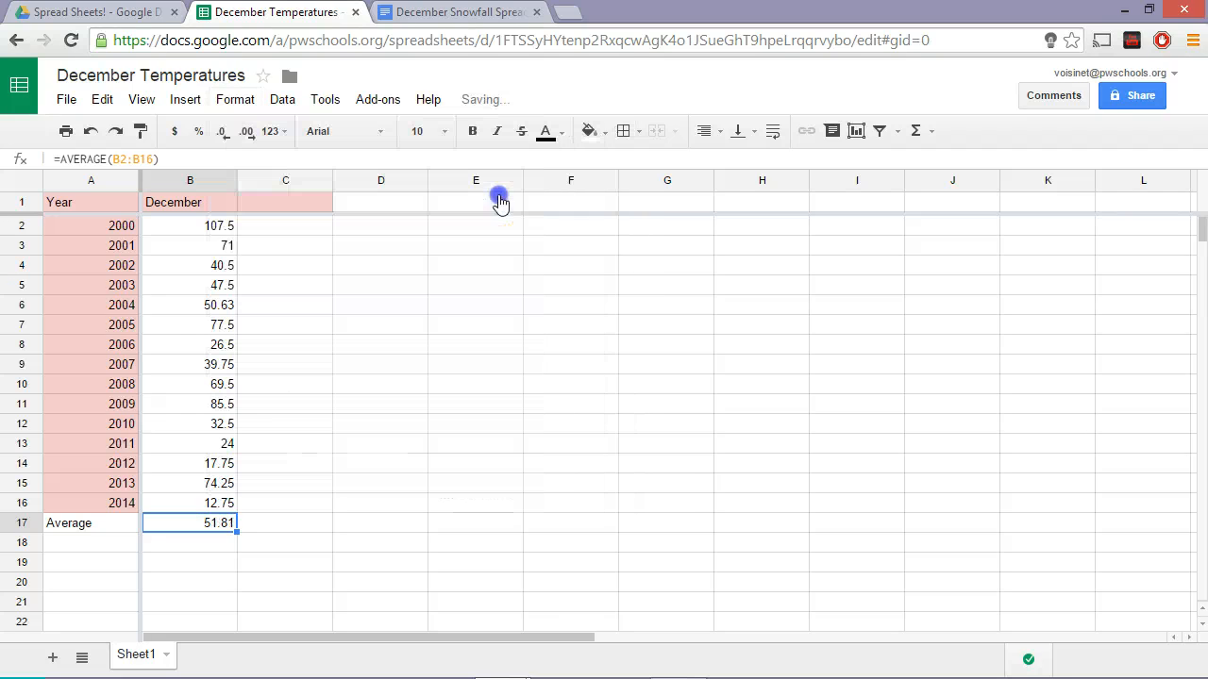
{"action": "left_click", "coordinate": [250, 102]}
{"action": "mouse_move", "coordinate": [267, 130]}
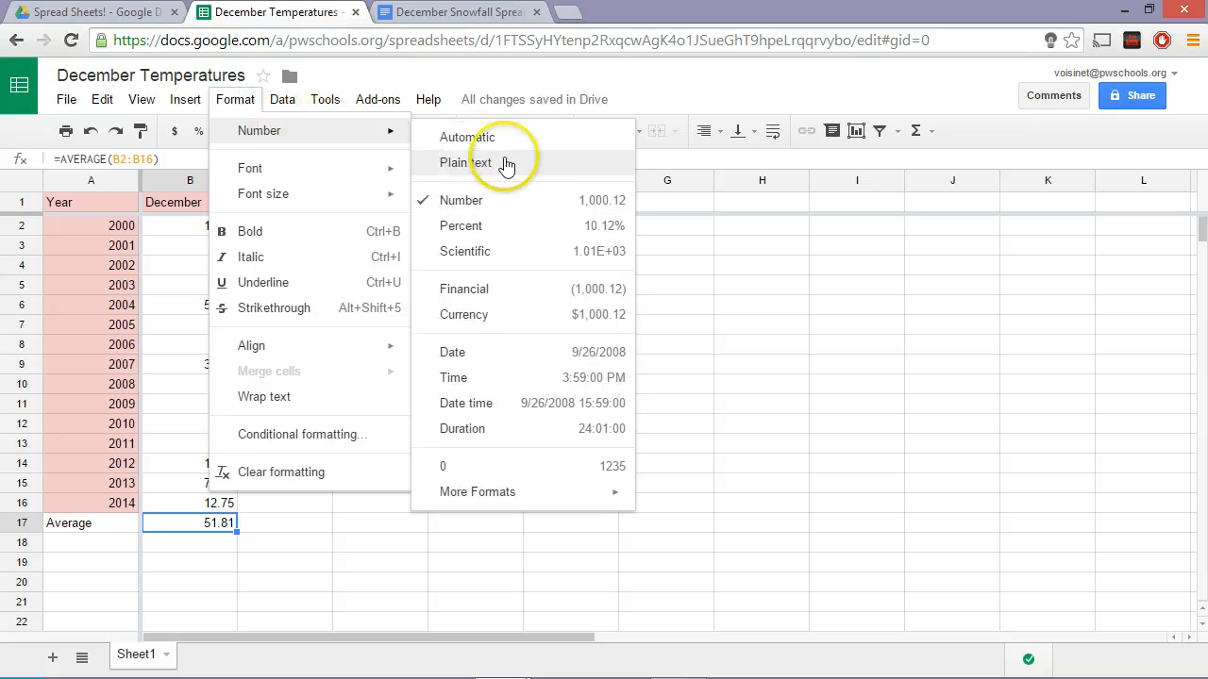
{"action": "left_click", "coordinate": [498, 202]}
{"action": "left_click", "coordinate": [272, 518]}
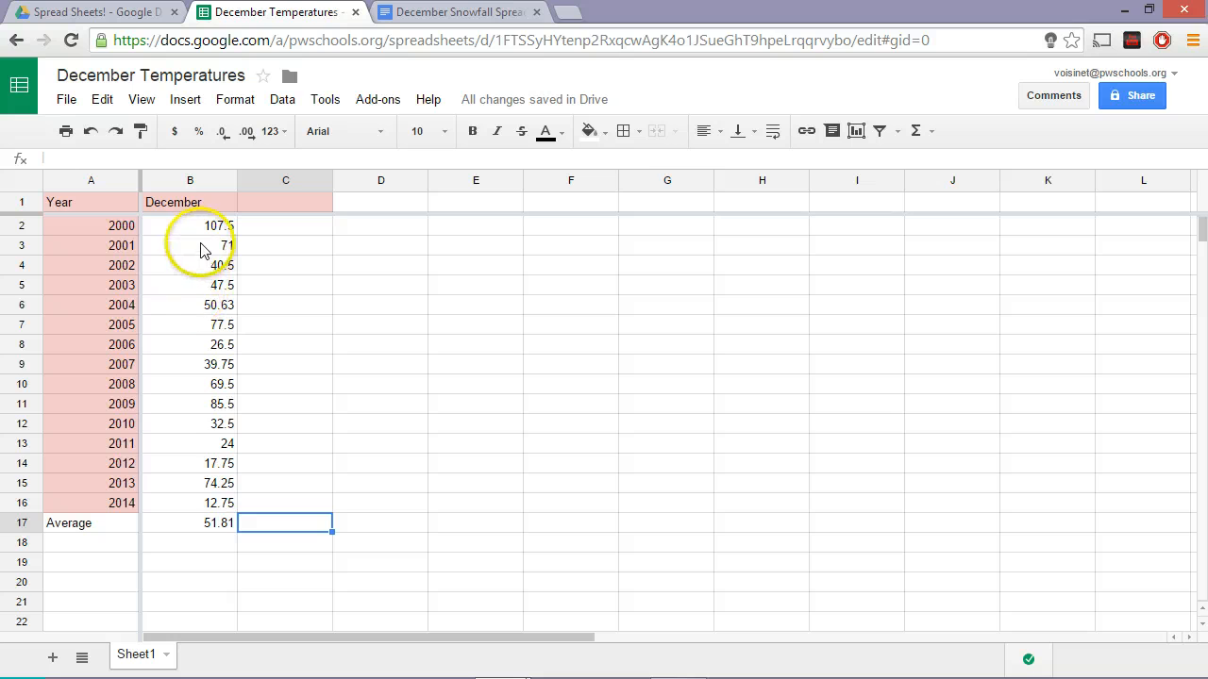
Add a conditional formatting rule to B2:B16 that gives values greater than 51.81 a cyan background.
{"action": "left_click_drag", "start_coordinate": [203, 231], "coordinate": [226, 503]}
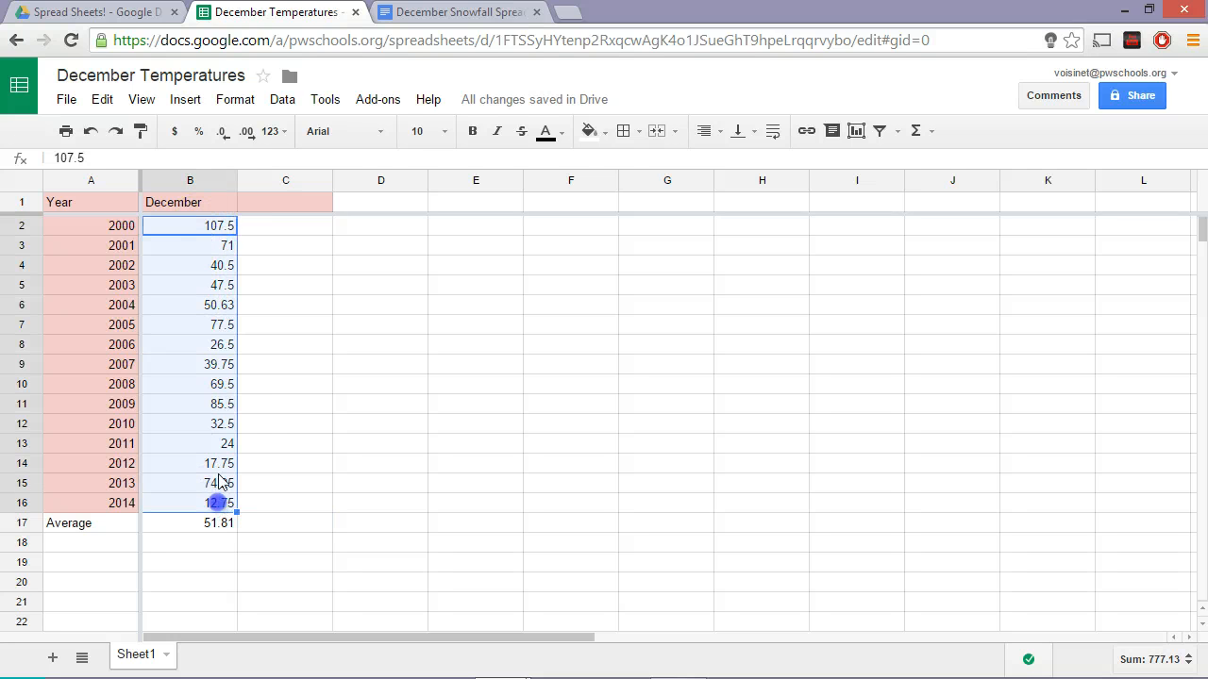
{"action": "left_click", "coordinate": [235, 101]}
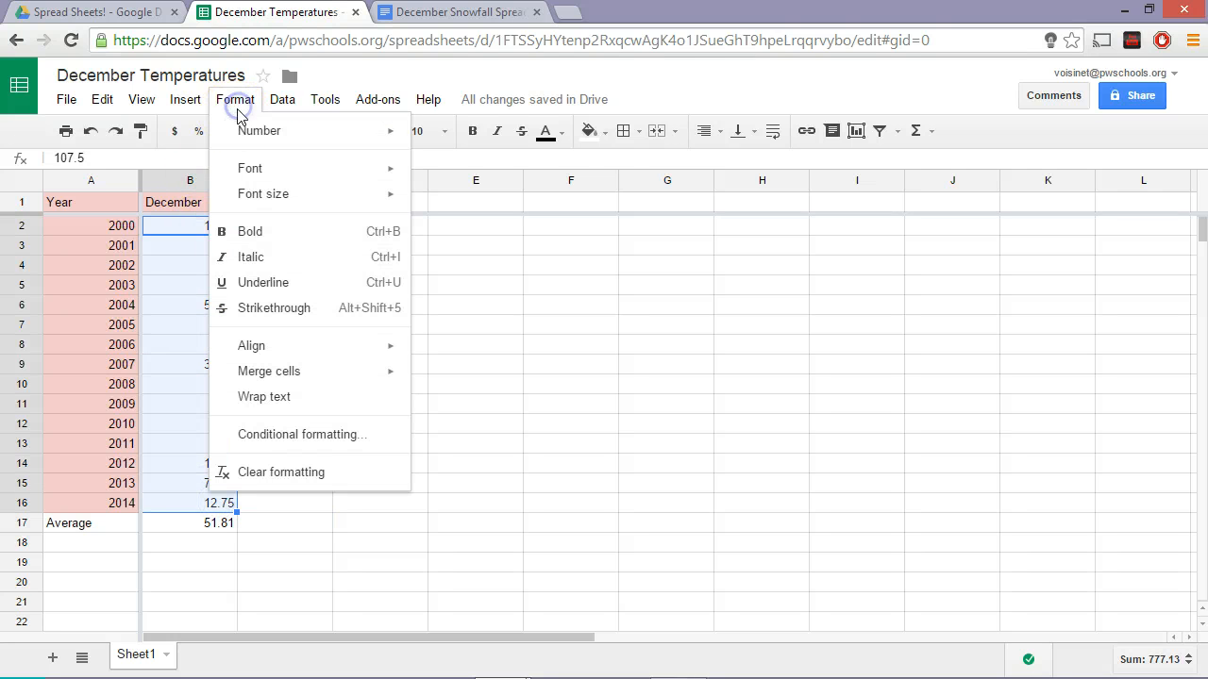
{"action": "left_click", "coordinate": [310, 439]}
{"action": "left_click", "coordinate": [342, 347]}
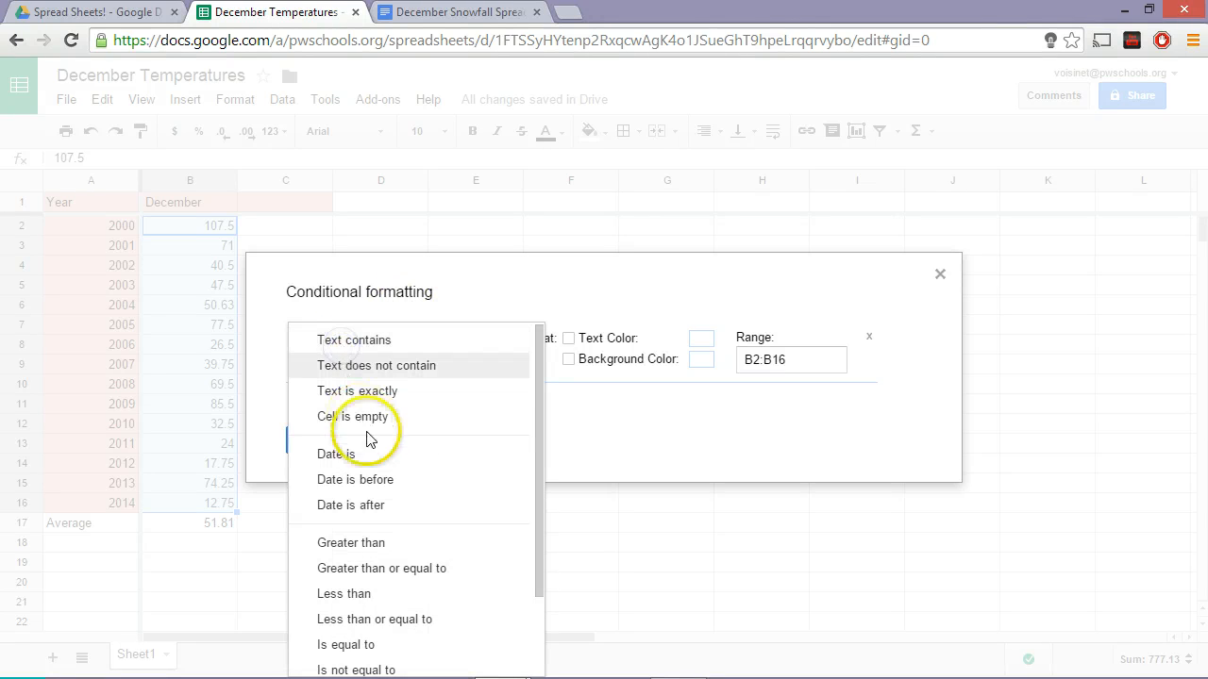
{"action": "left_click", "coordinate": [392, 546]}
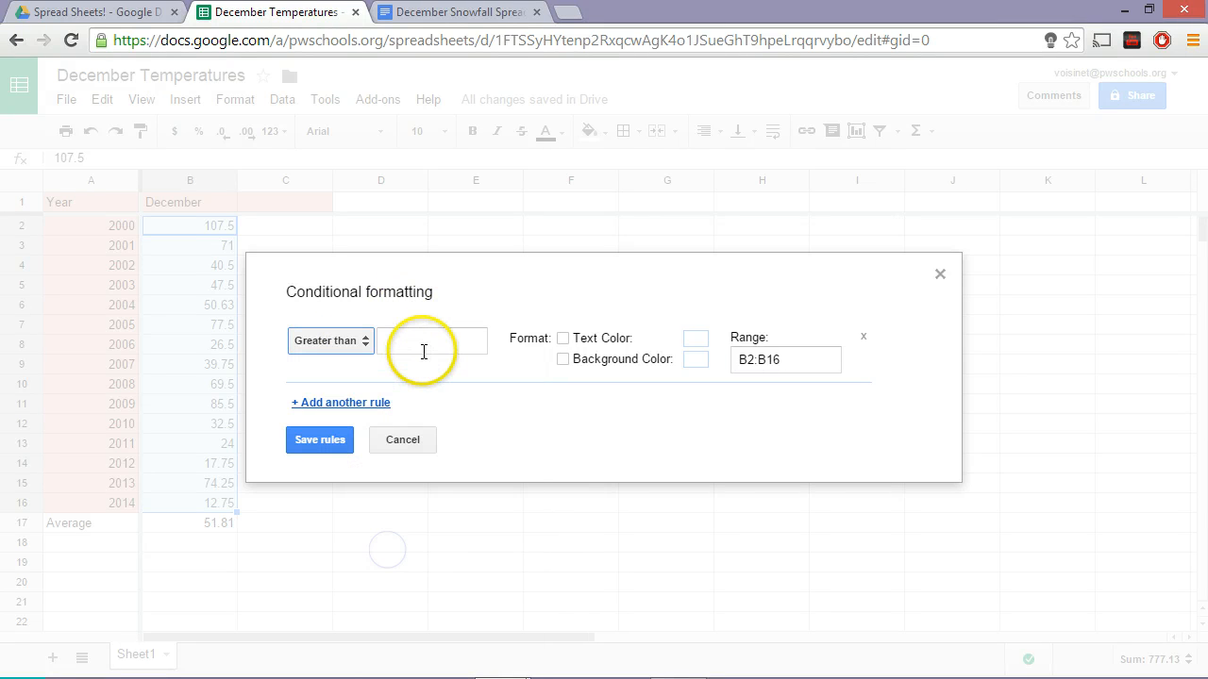
{"action": "left_click", "coordinate": [415, 346]}
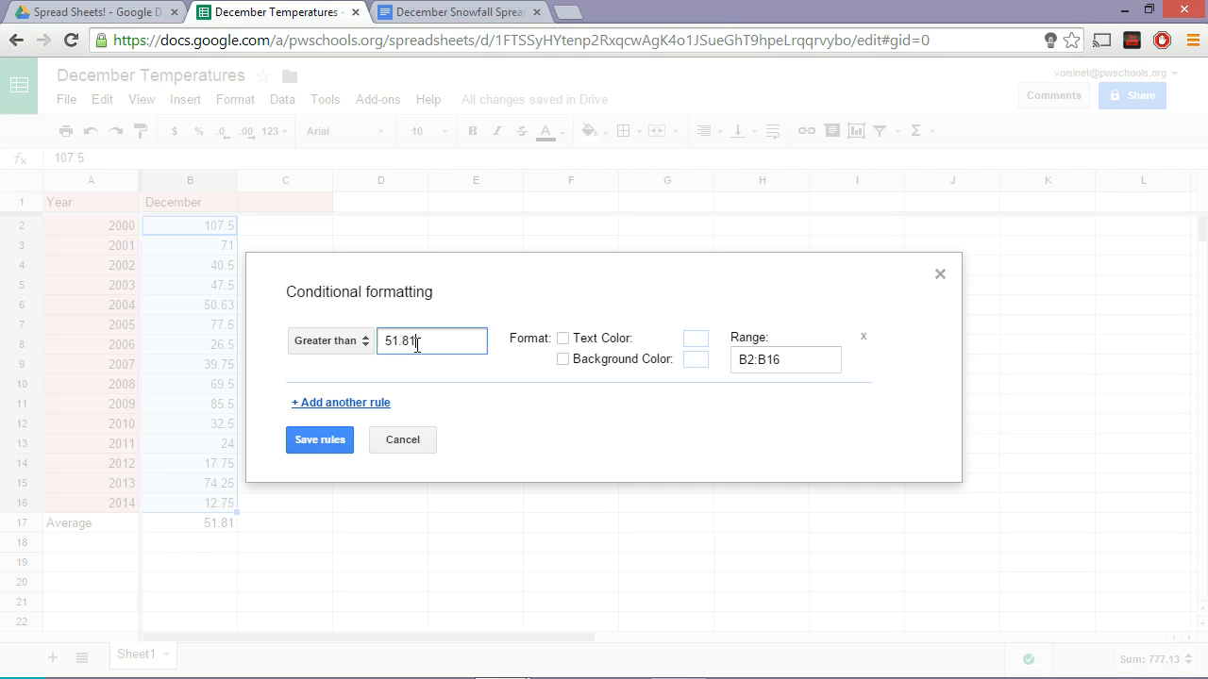
{"action": "left_click", "coordinate": [565, 360]}
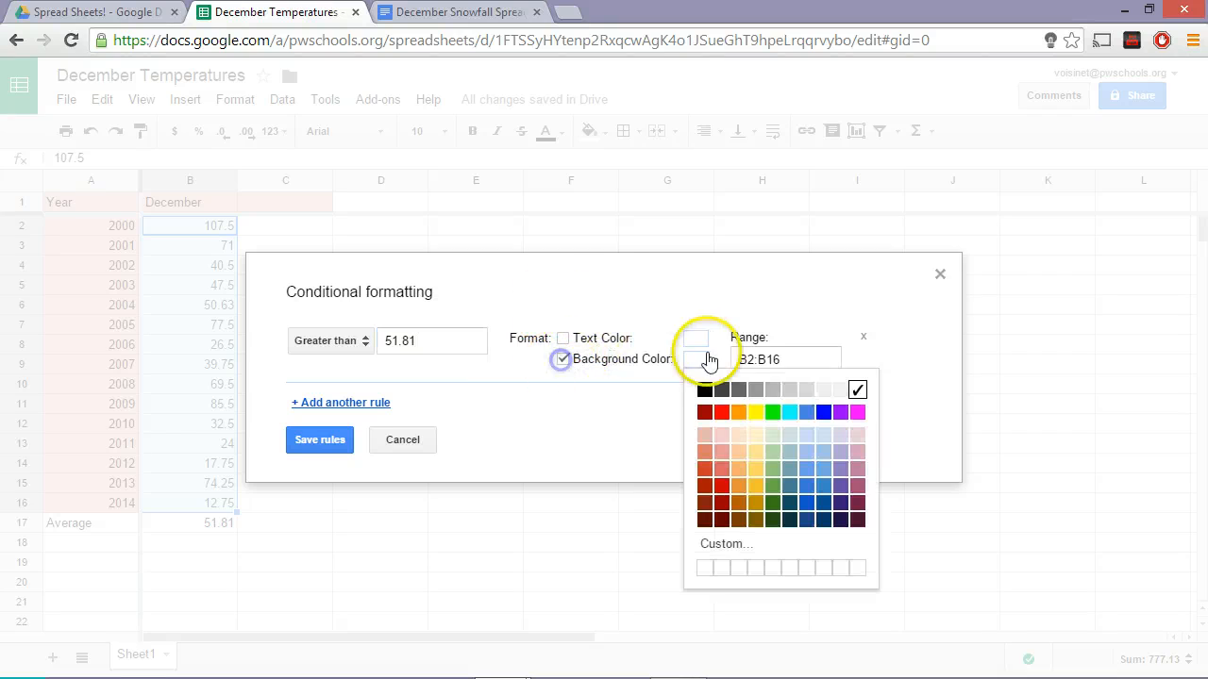
{"action": "left_click", "coordinate": [793, 415]}
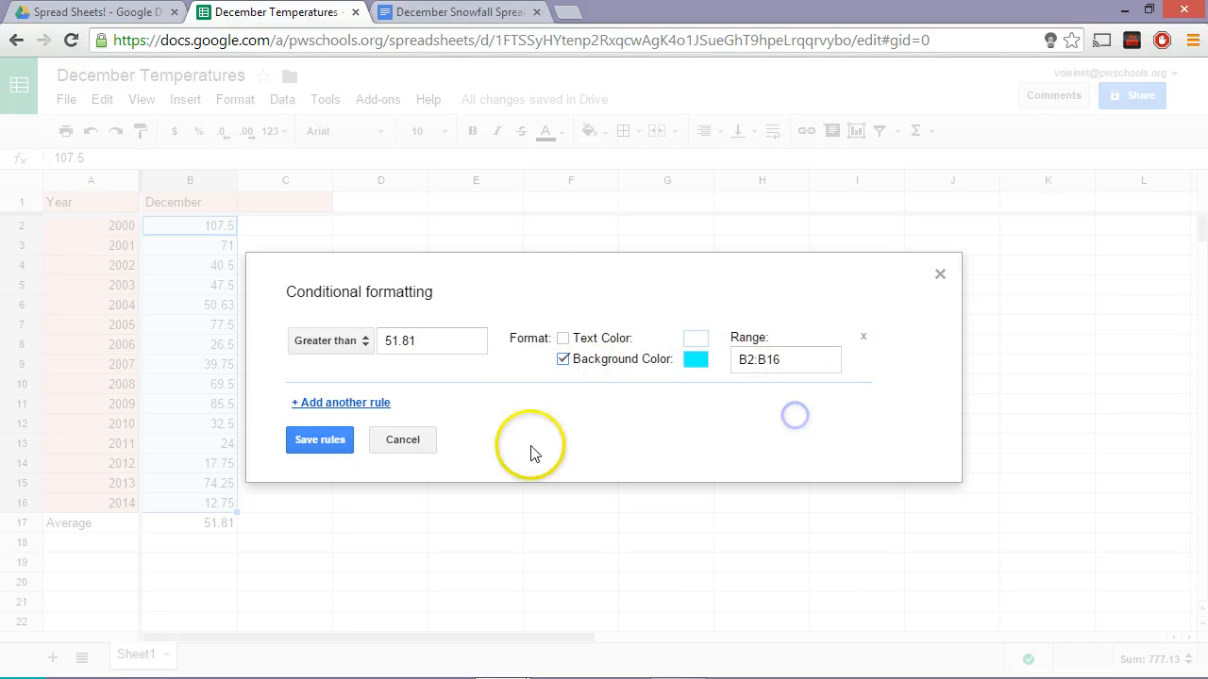
{"action": "left_click", "coordinate": [332, 443]}
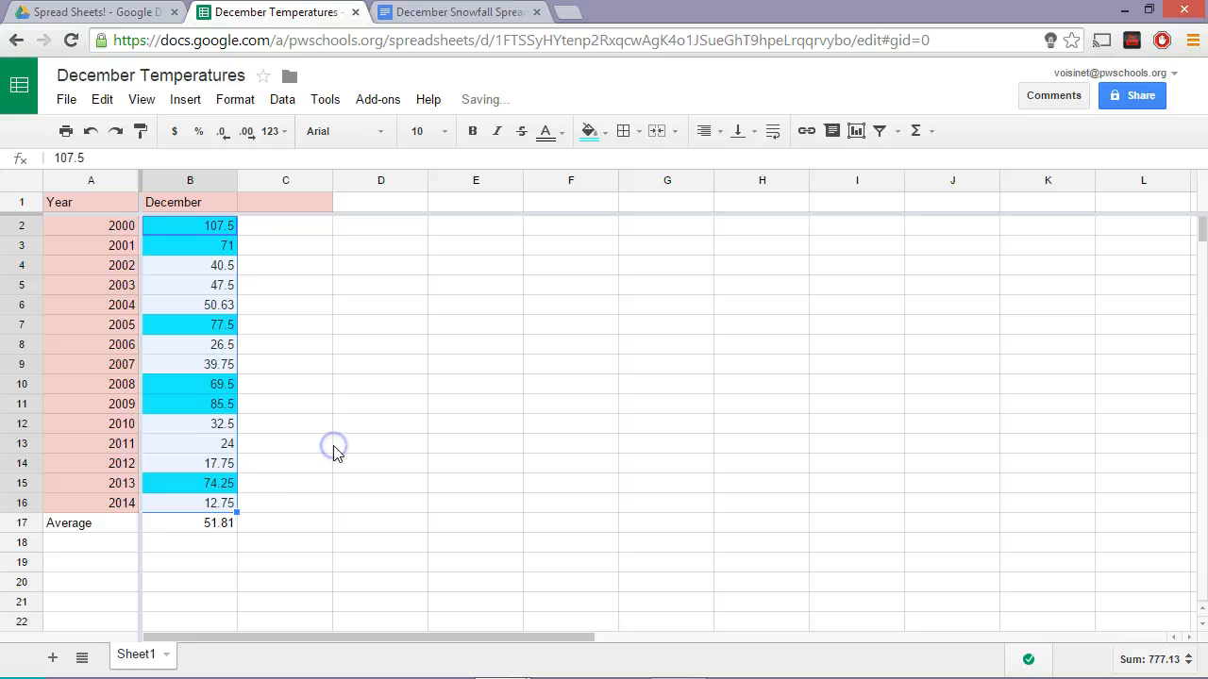
Try to change the existing conditional formatting rule on B2:B16 to less than 51.81 with a red background.
{"action": "left_click", "coordinate": [230, 501]}
{"action": "left_click", "coordinate": [260, 542]}
{"action": "left_click_drag", "start_coordinate": [227, 505], "coordinate": [221, 227]}
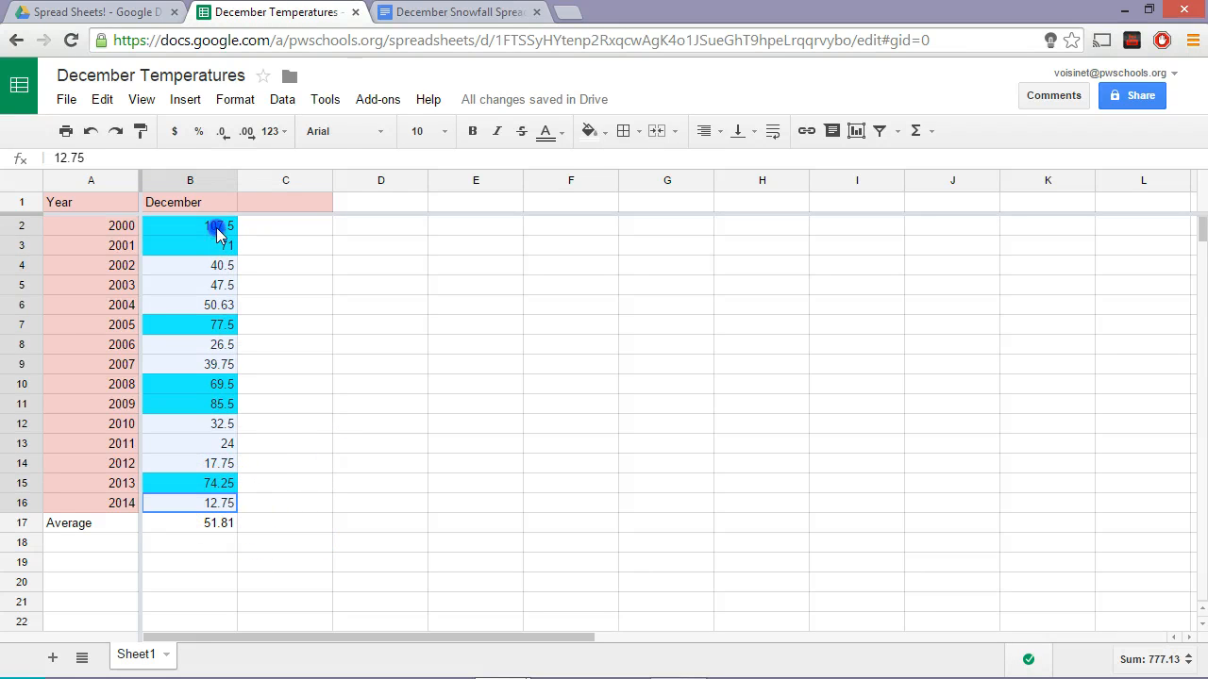
{"action": "left_click", "coordinate": [235, 99]}
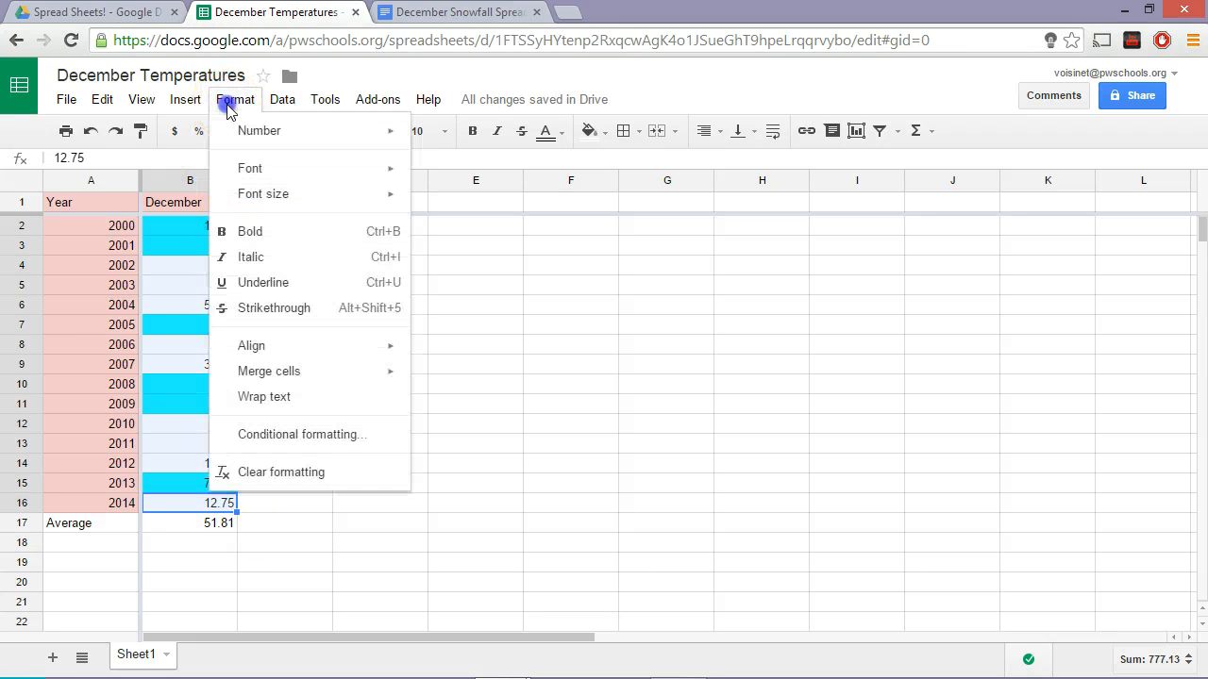
{"action": "left_click", "coordinate": [302, 434]}
{"action": "left_click", "coordinate": [321, 342]}
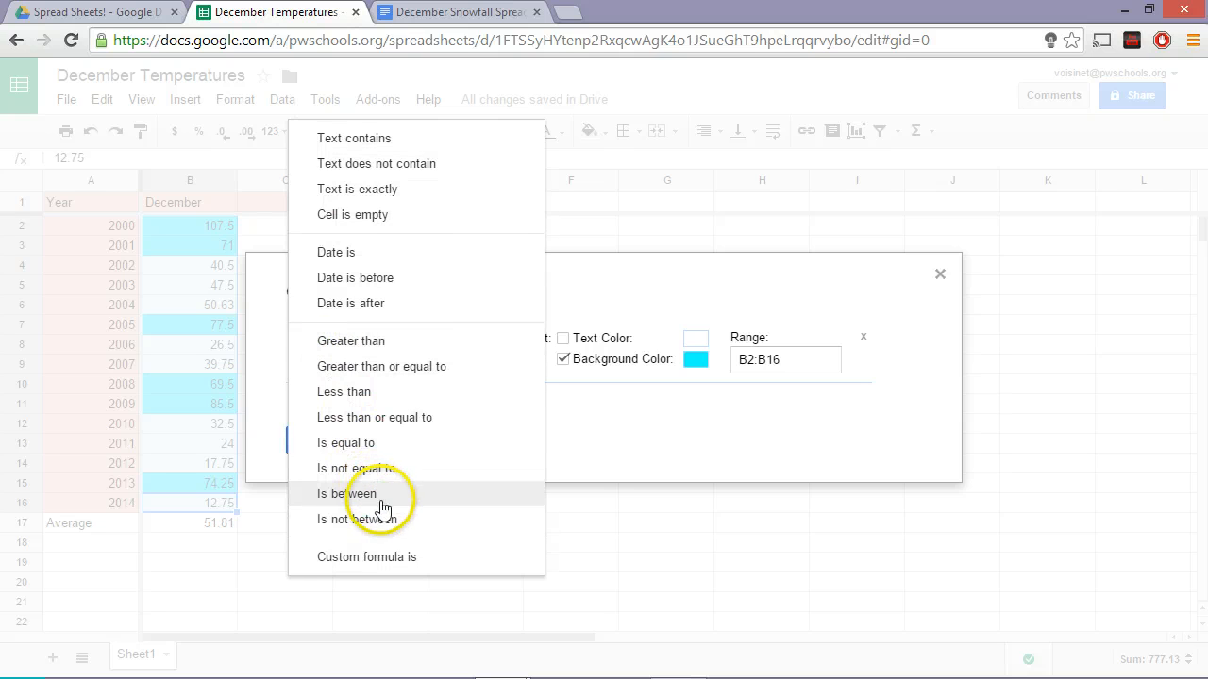
{"action": "left_click", "coordinate": [392, 391]}
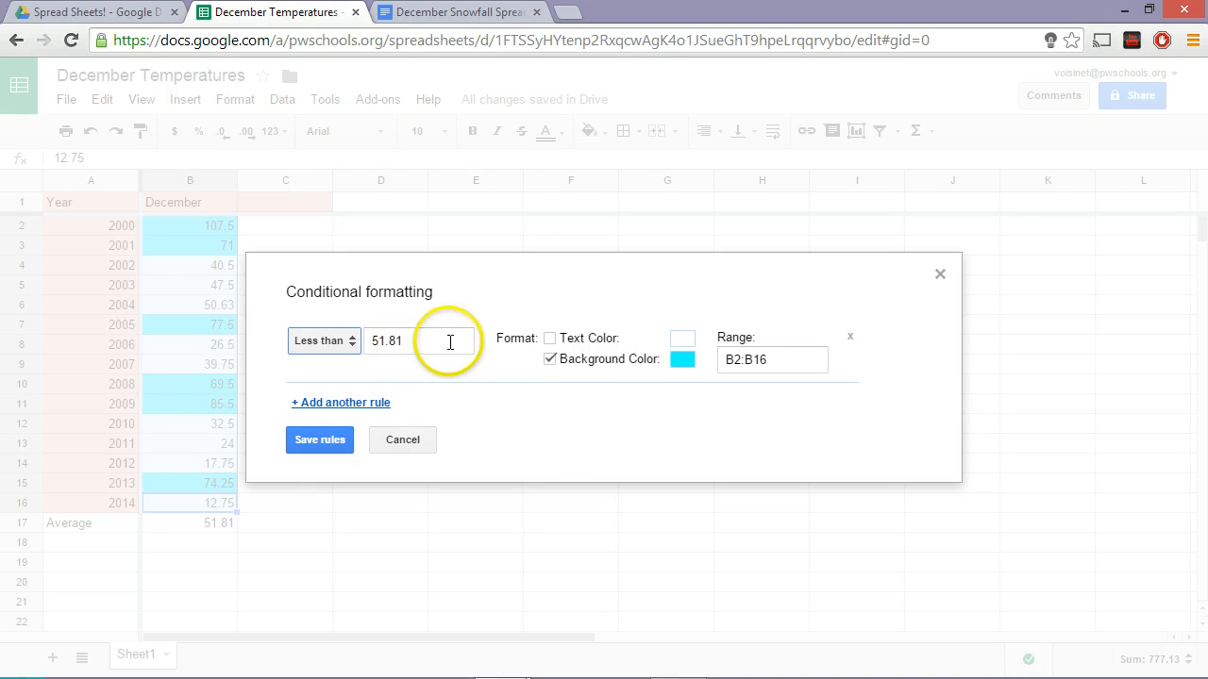
{"action": "left_click", "coordinate": [683, 363]}
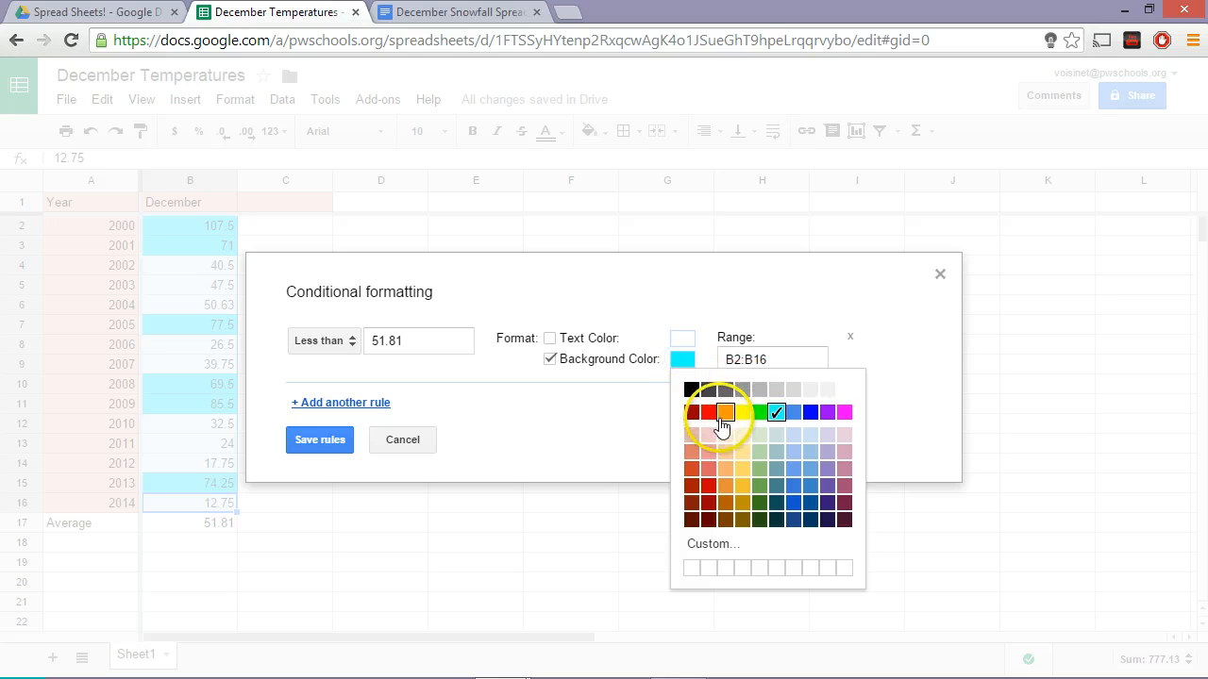
{"action": "left_click", "coordinate": [708, 413]}
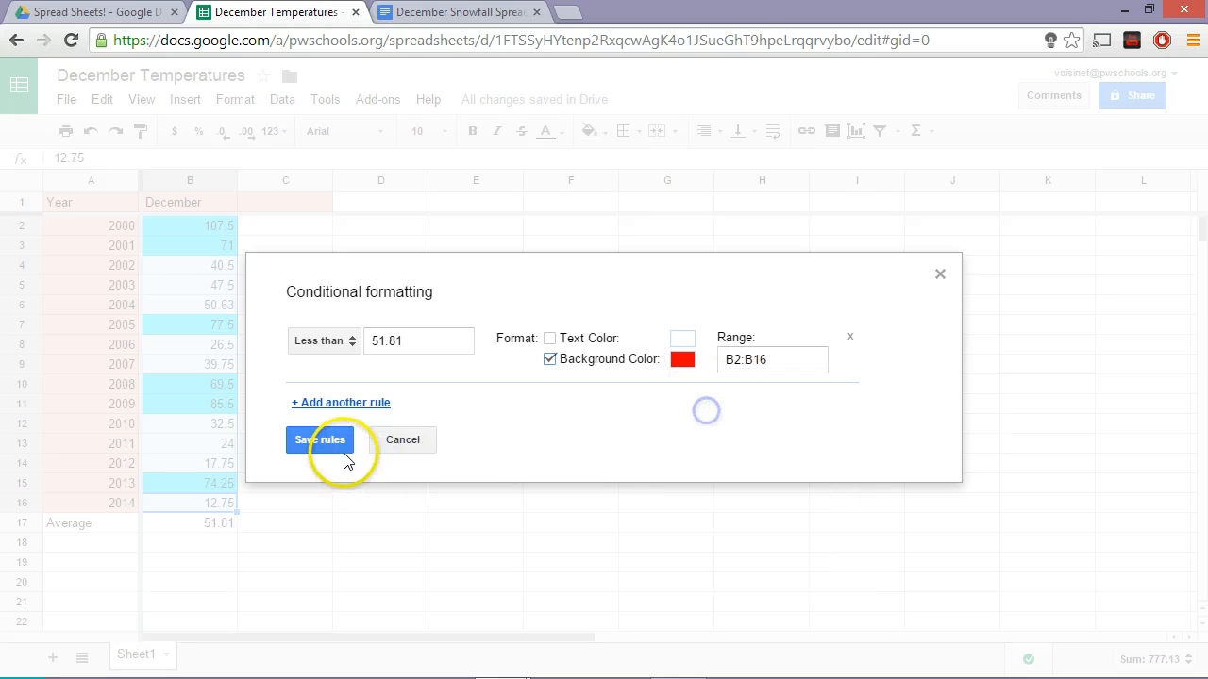
{"action": "left_click", "coordinate": [340, 441]}
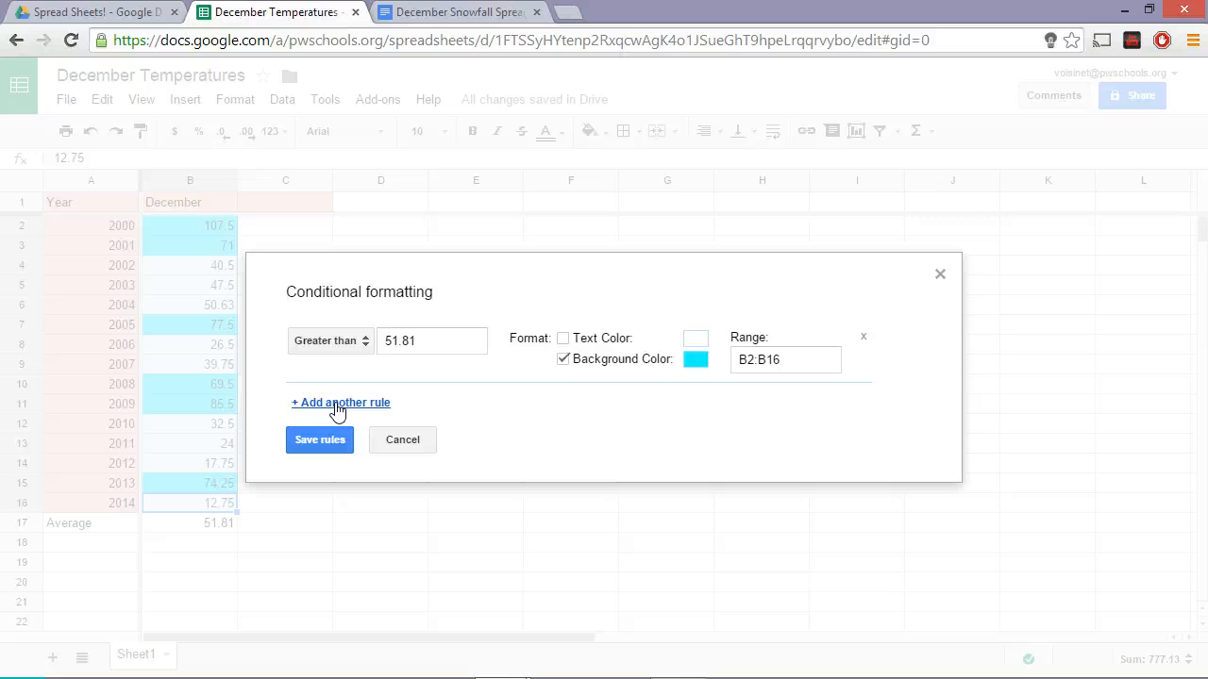
Add a second conditional formatting rule for B2:B16 that gives values less than 51.81 a red background.
{"action": "left_click", "coordinate": [337, 408]}
{"action": "left_click", "coordinate": [342, 372]}
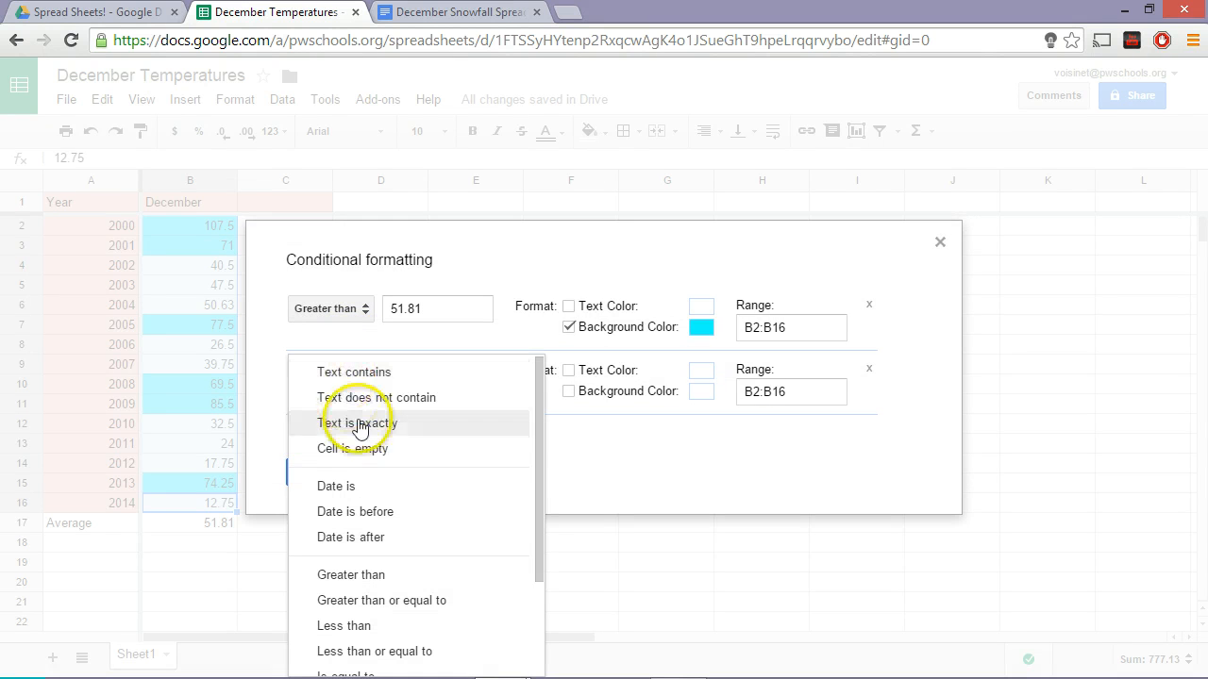
{"action": "left_click", "coordinate": [373, 626]}
{"action": "left_click", "coordinate": [405, 378]}
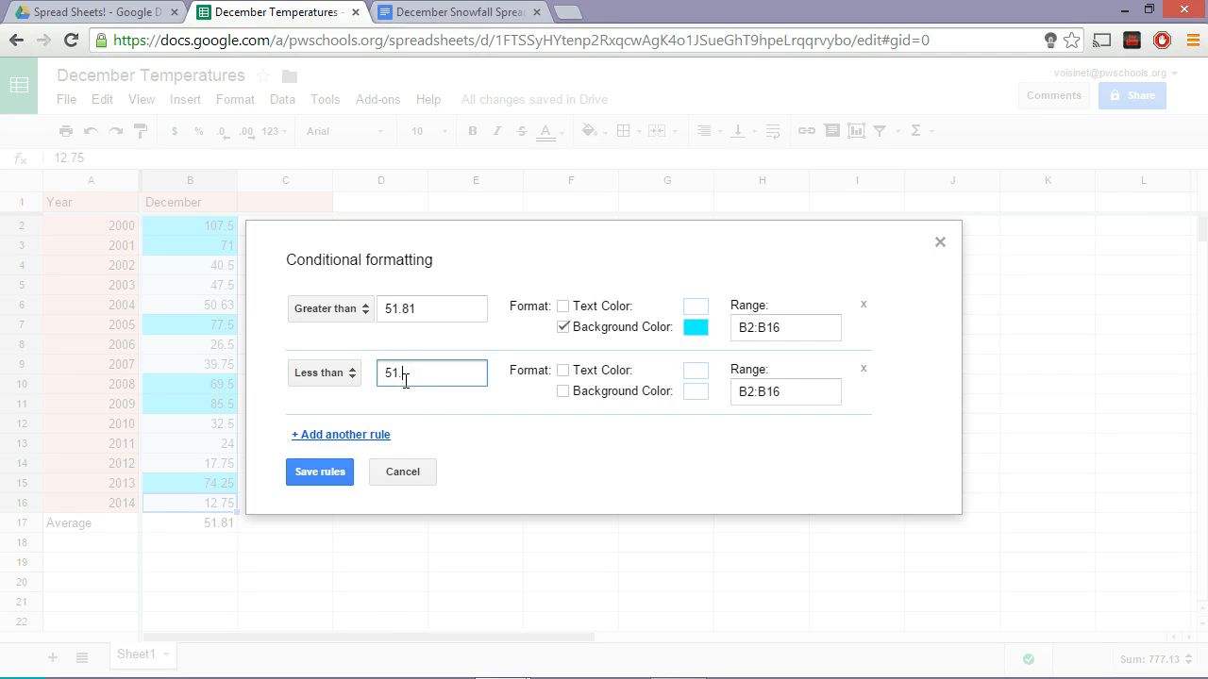
{"action": "type", "text": "51.81"}
{"action": "left_click", "coordinate": [563, 390]}
{"action": "left_click", "coordinate": [715, 440]}
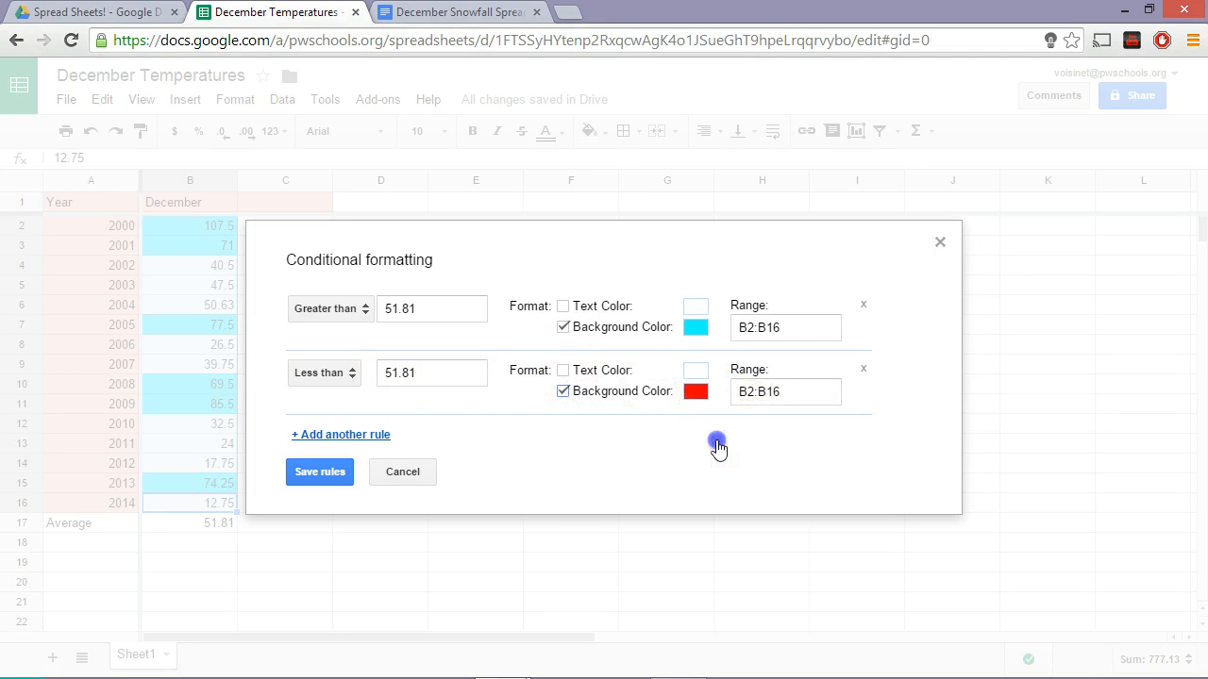
{"action": "left_click", "coordinate": [321, 473]}
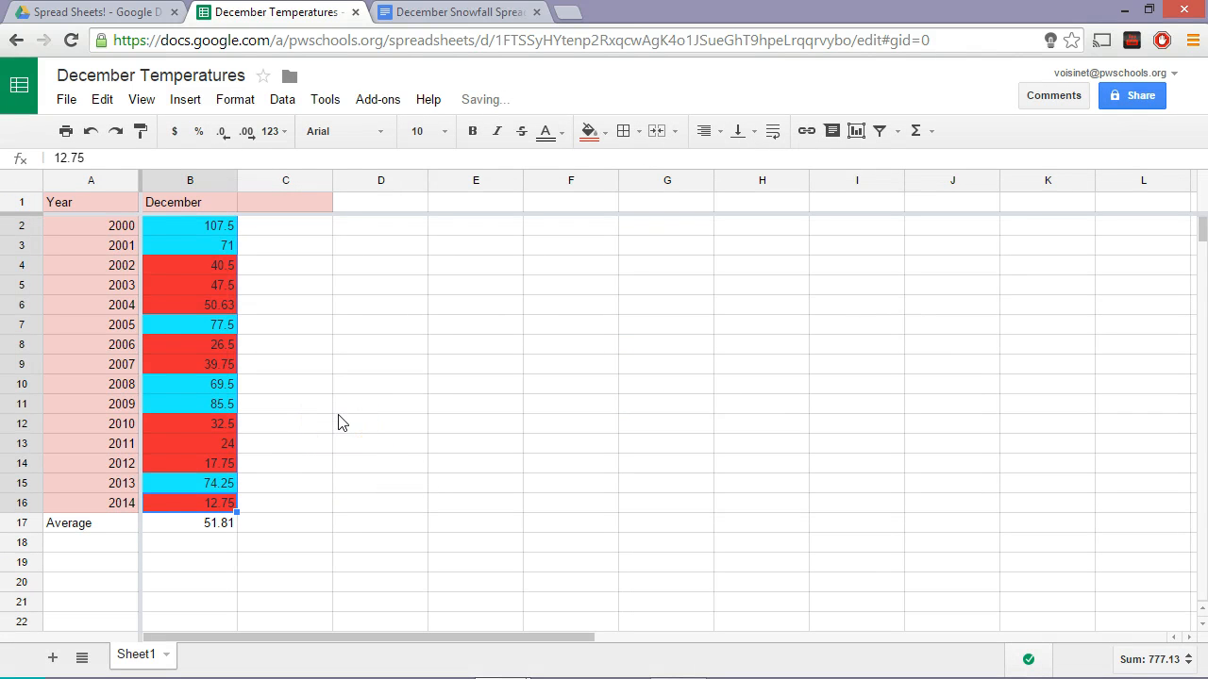
{"action": "left_click", "coordinate": [287, 505]}
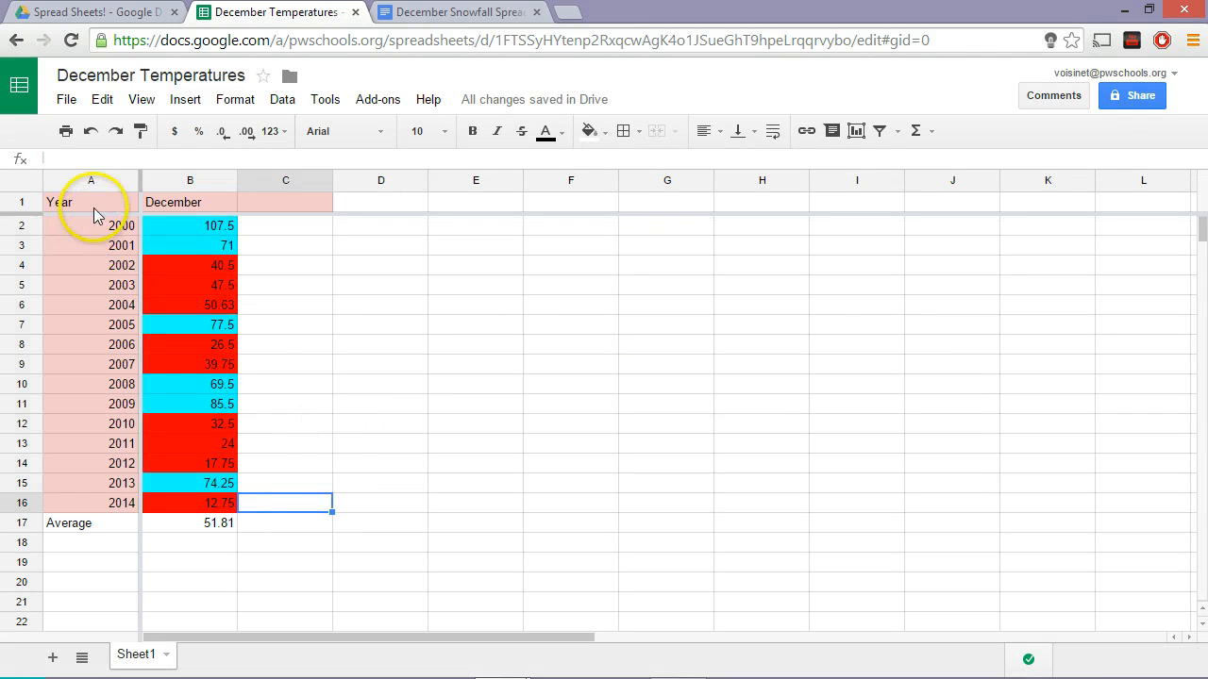
Start a chart from the Year and December data in A1:B16 and compare the recommended chart types.
{"action": "left_click_drag", "start_coordinate": [94, 202], "coordinate": [193, 517]}
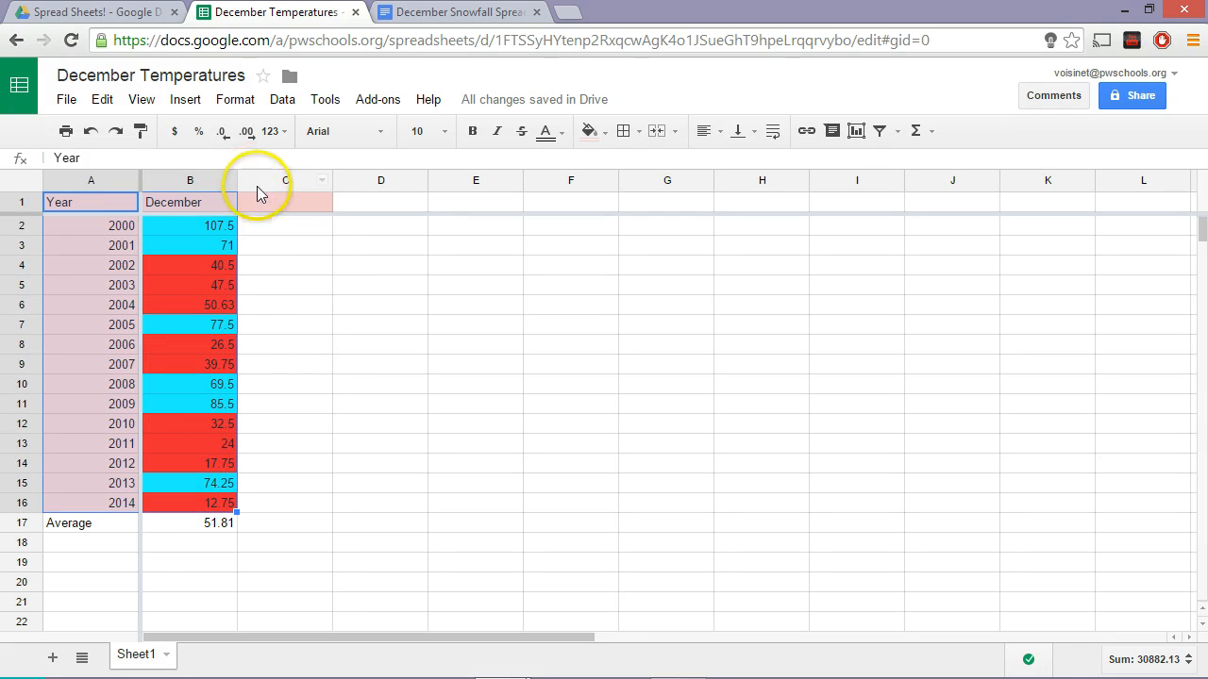
{"action": "left_click", "coordinate": [856, 131]}
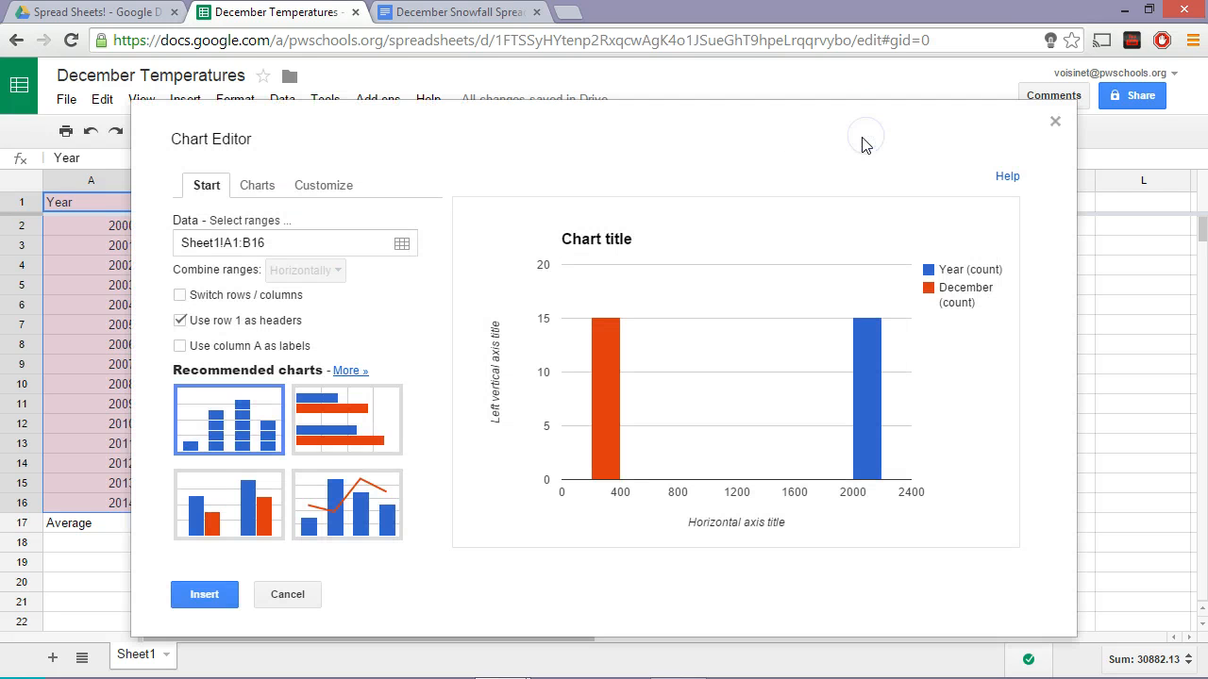
{"action": "left_click", "coordinate": [213, 519]}
{"action": "left_click", "coordinate": [323, 515]}
{"action": "left_click", "coordinate": [233, 436]}
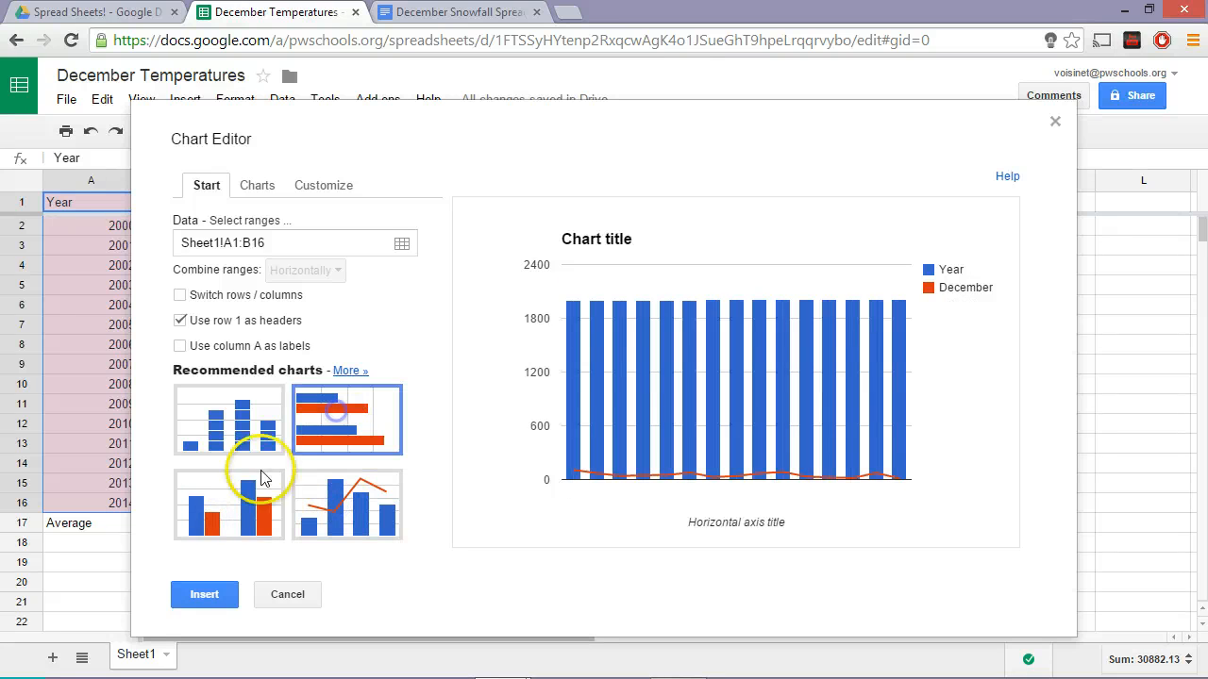
{"action": "left_click", "coordinate": [239, 510]}
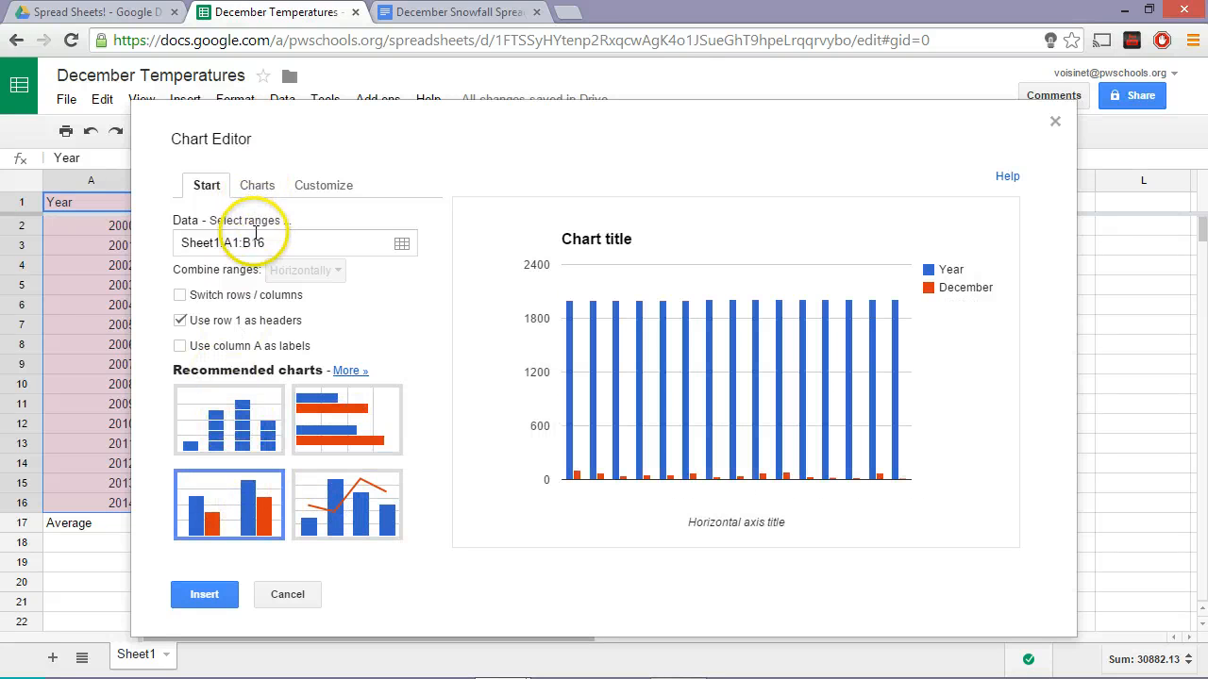
Browse the area and line chart types and choose the plain line chart for the data.
{"action": "left_click", "coordinate": [259, 196]}
{"action": "left_click", "coordinate": [223, 272]}
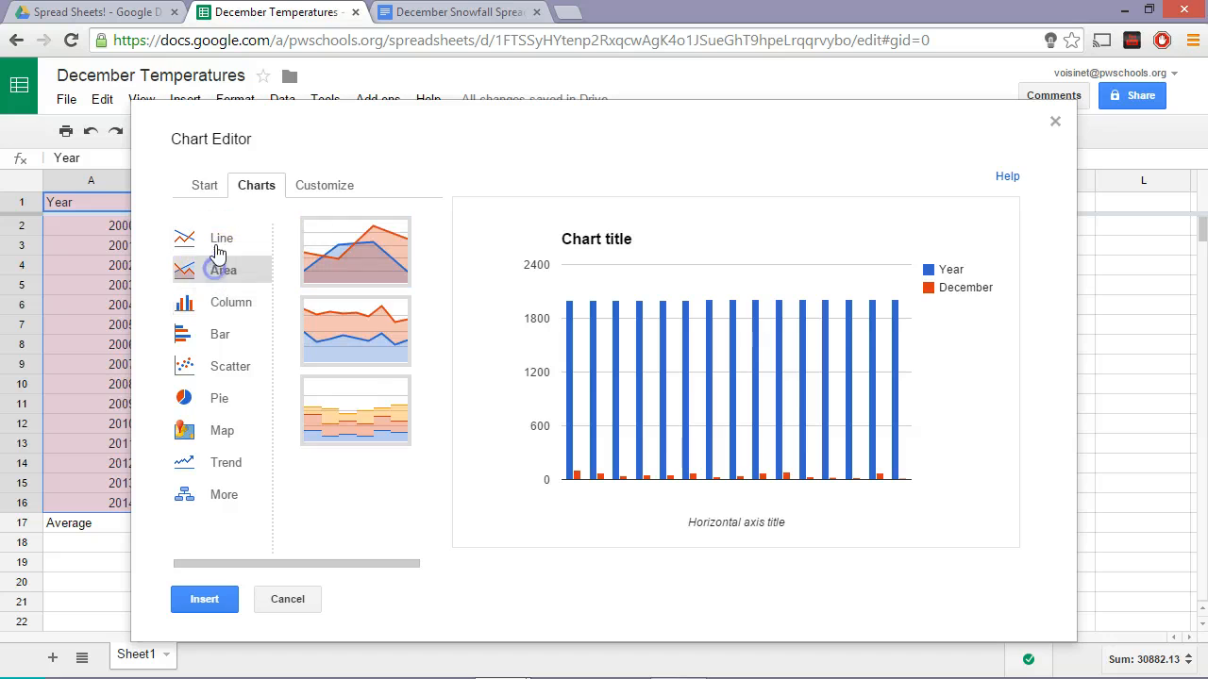
{"action": "left_click", "coordinate": [218, 232]}
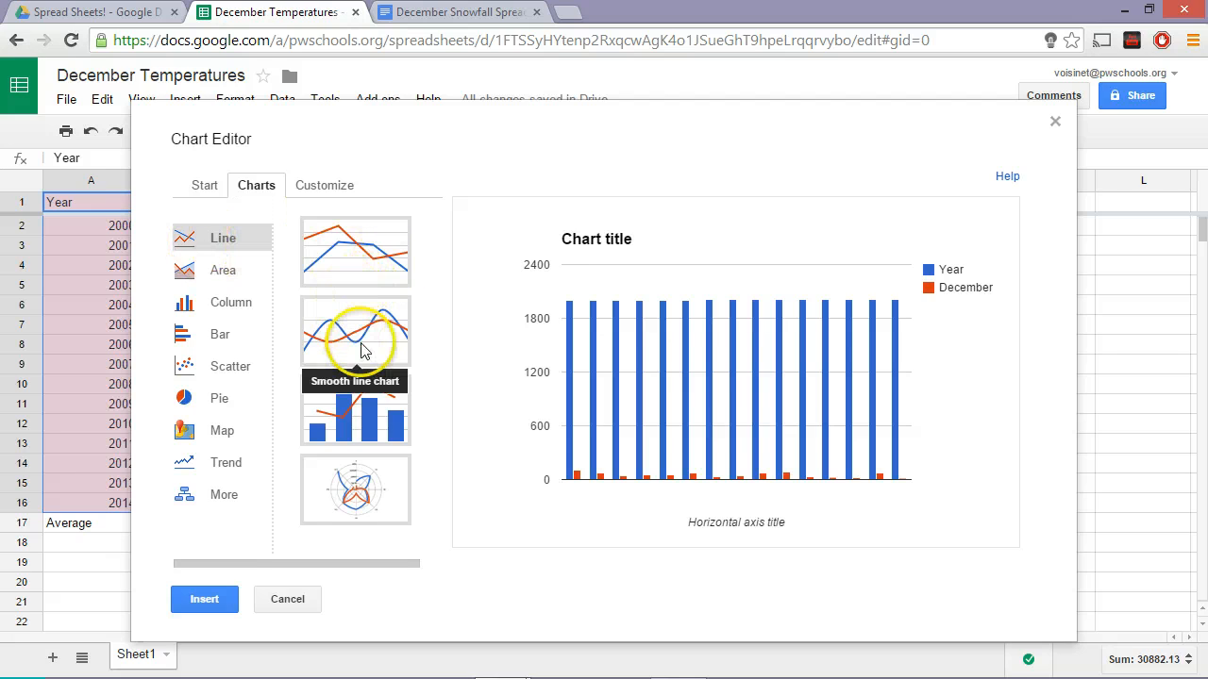
{"action": "left_click", "coordinate": [335, 270]}
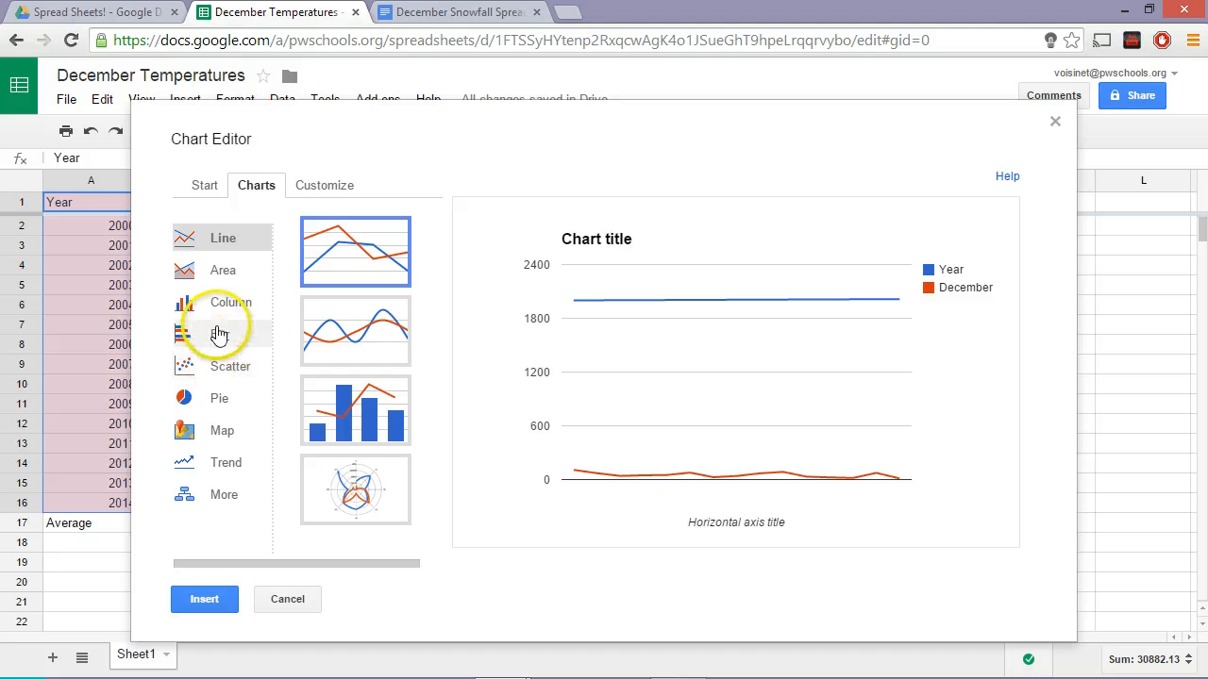
Compare the line chart with and without column A used as labels, and discard the chart without inserting it.
{"action": "left_click", "coordinate": [207, 188]}
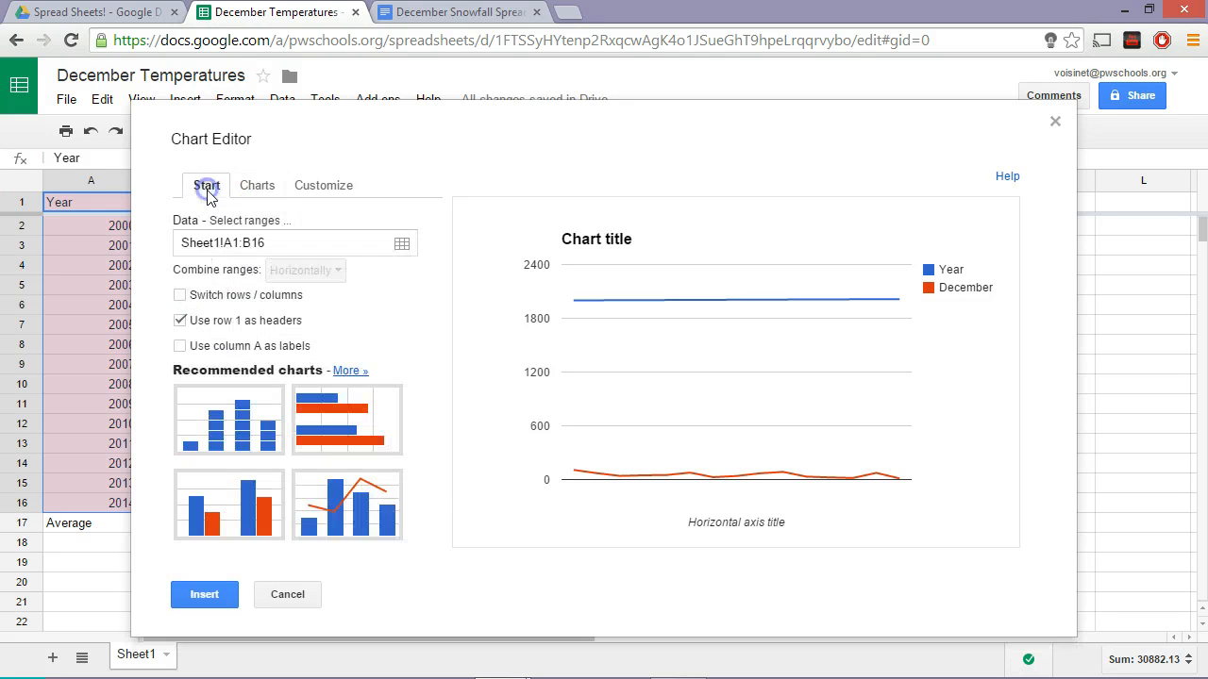
{"action": "left_click", "coordinate": [181, 347]}
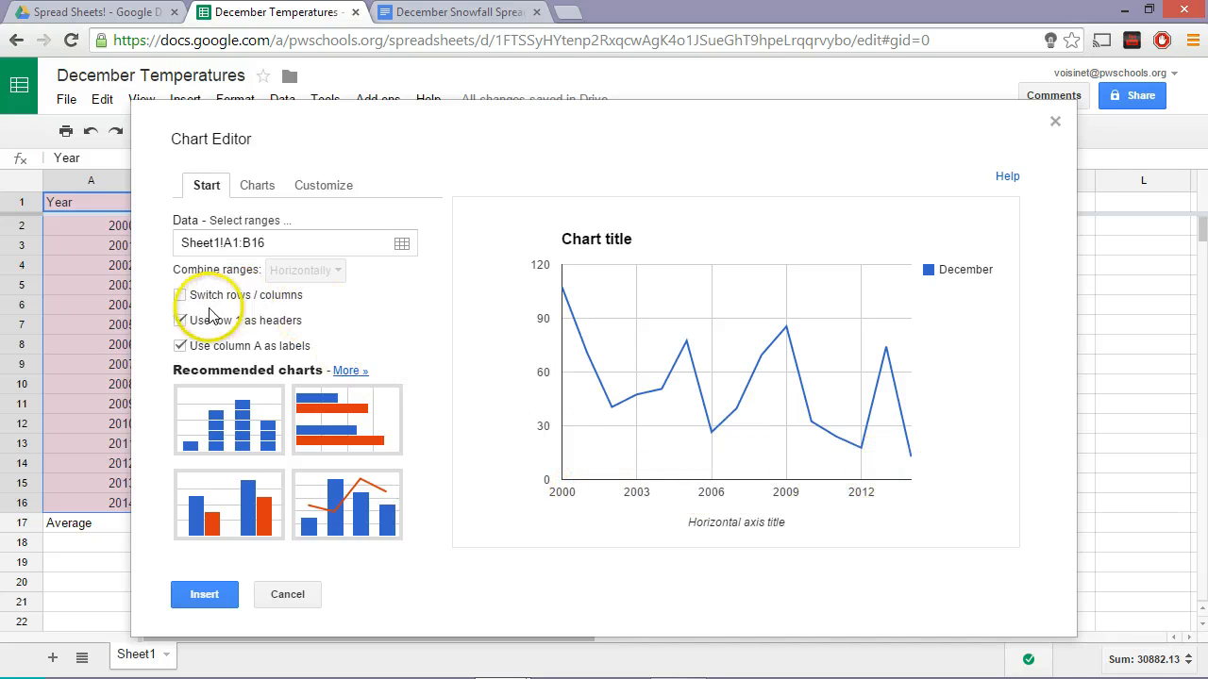
{"action": "left_click", "coordinate": [180, 345]}
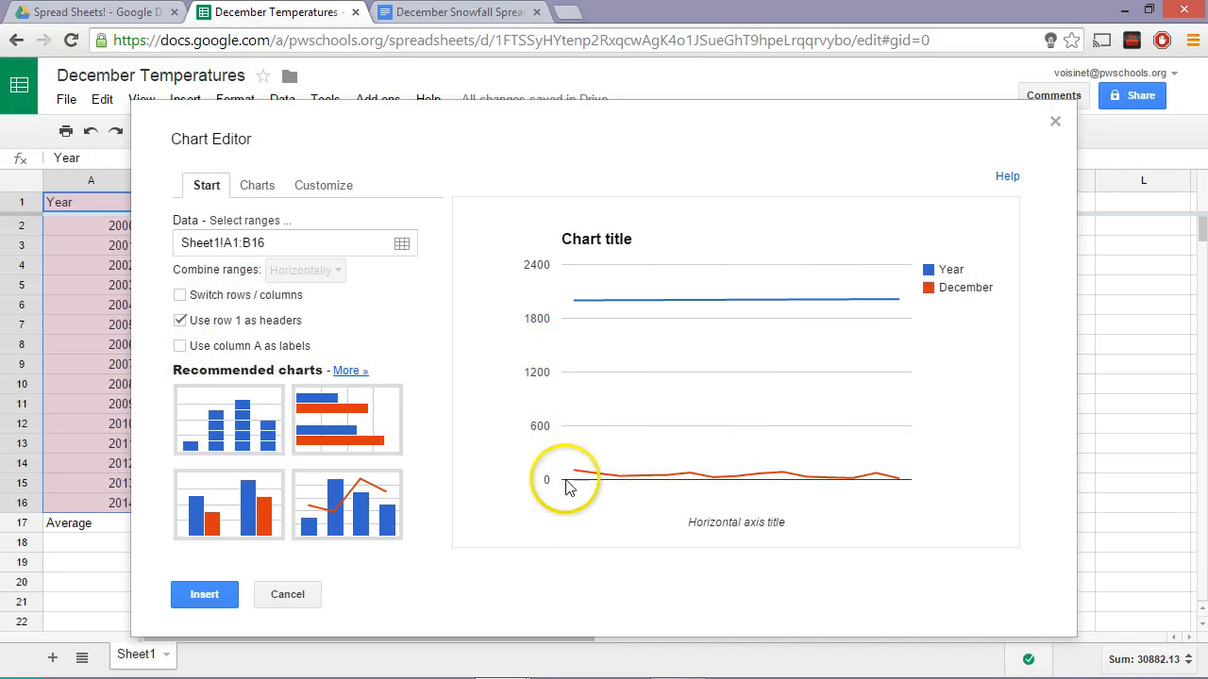
{"action": "mouse_move", "coordinate": [581, 465]}
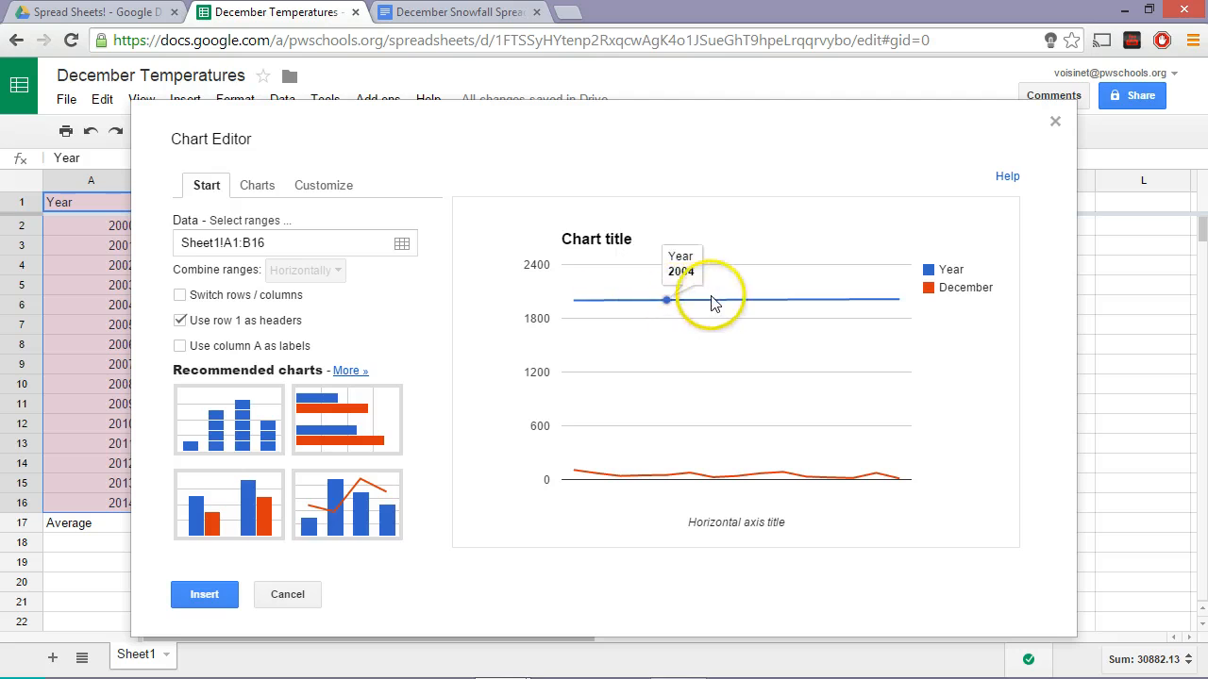
{"action": "left_click", "coordinate": [180, 345]}
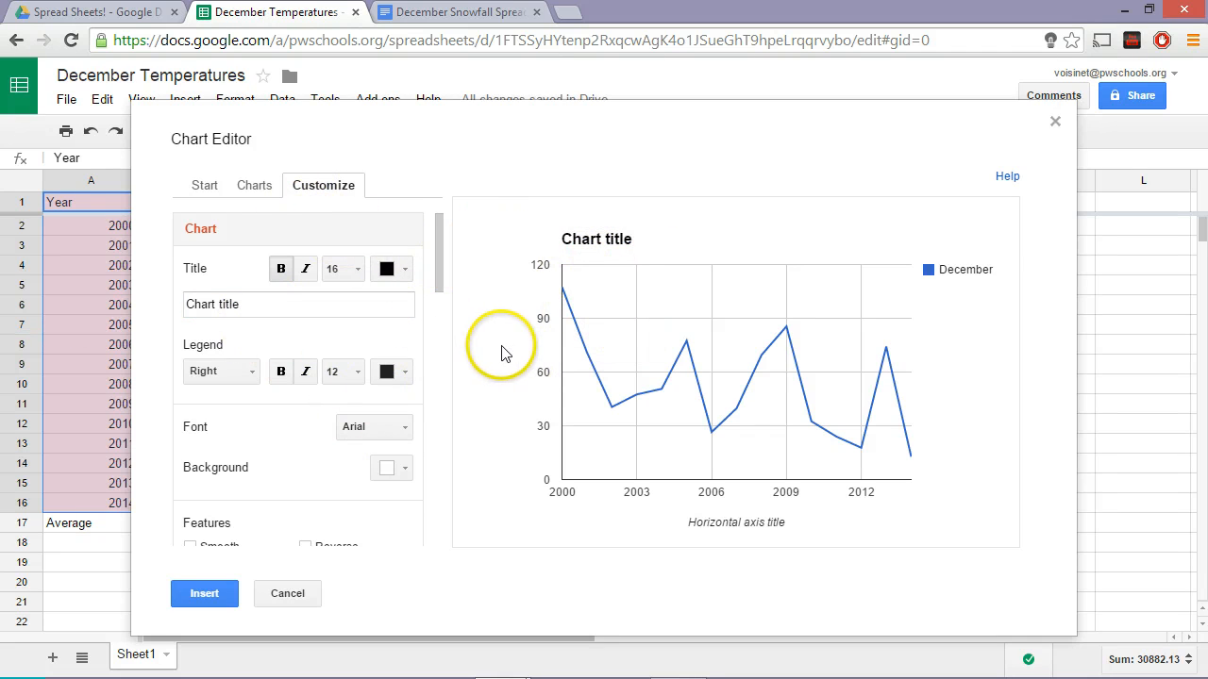
{"action": "left_click", "coordinate": [204, 194]}
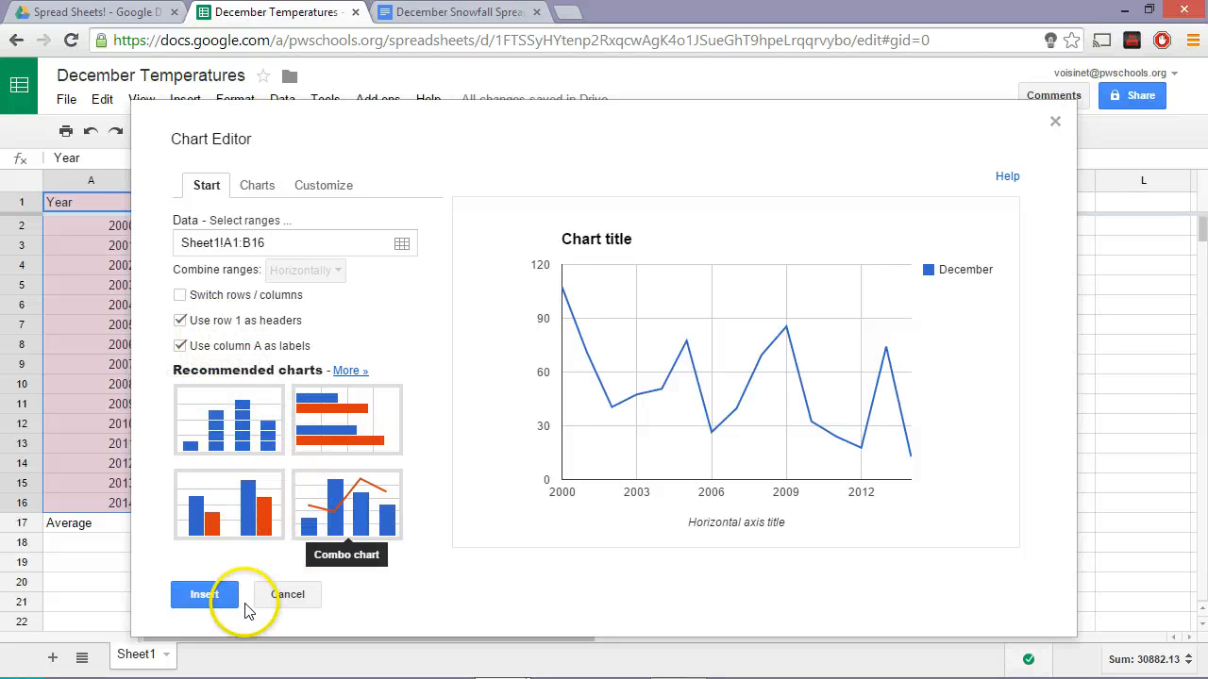
{"action": "left_click", "coordinate": [288, 595]}
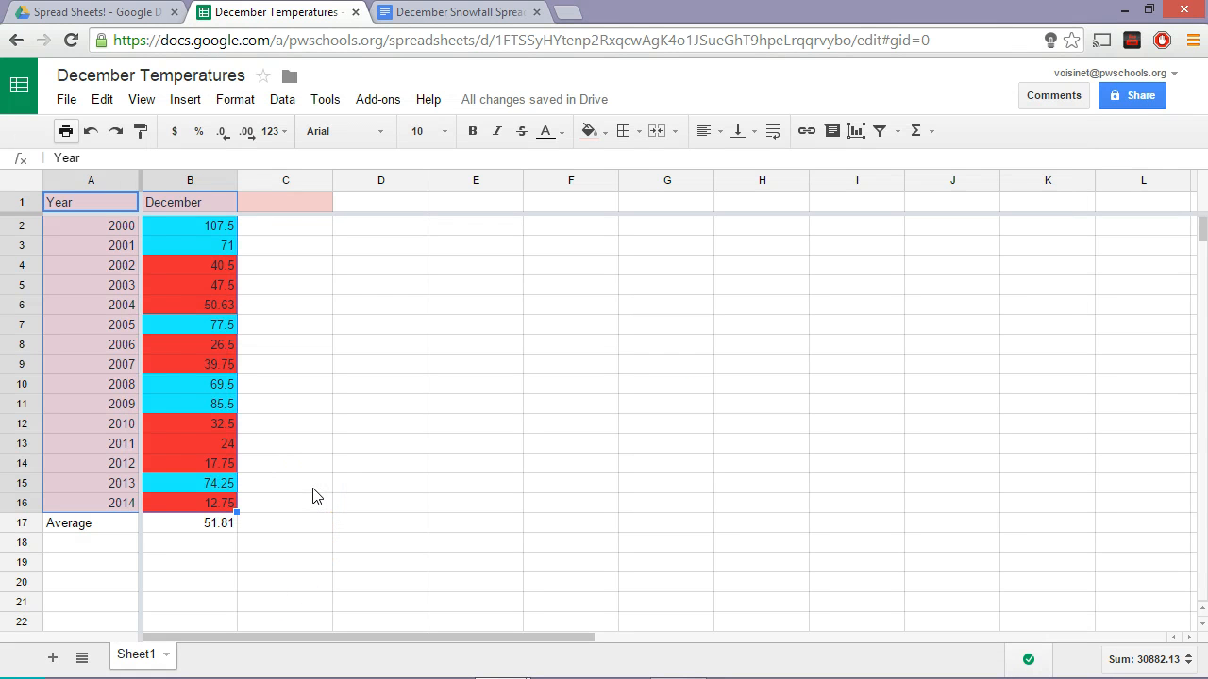